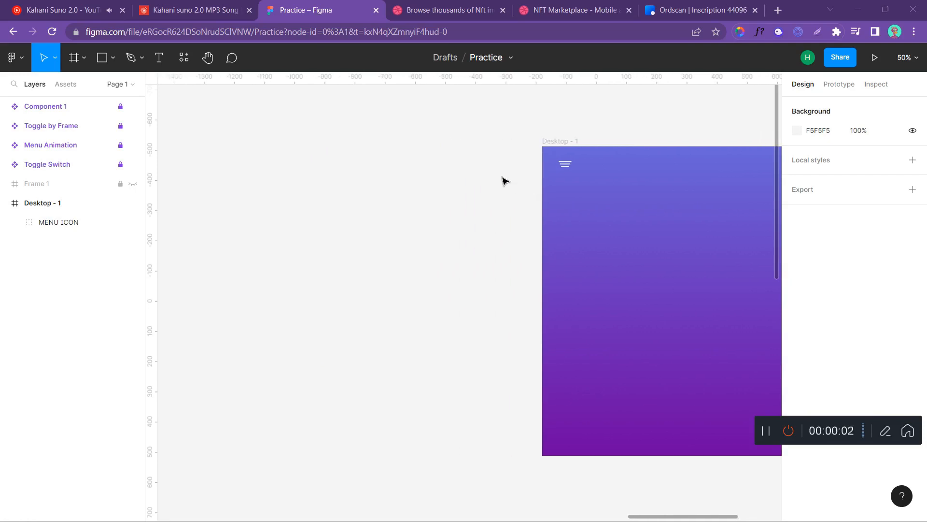
Step: Add the text "BUTTON" on the empty canvas beside the Desktop - 1 frame and set its font size to 32
{"action": "left_click", "coordinate": [159, 58]}
{"action": "left_click", "coordinate": [321, 233]}
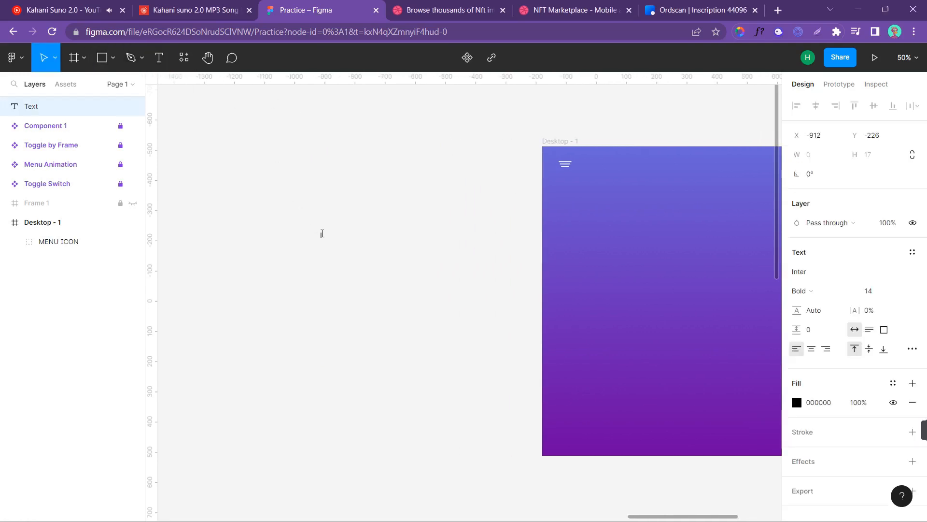
{"action": "type", "text": "BUTTON"}
{"action": "key", "text": "Escape"}
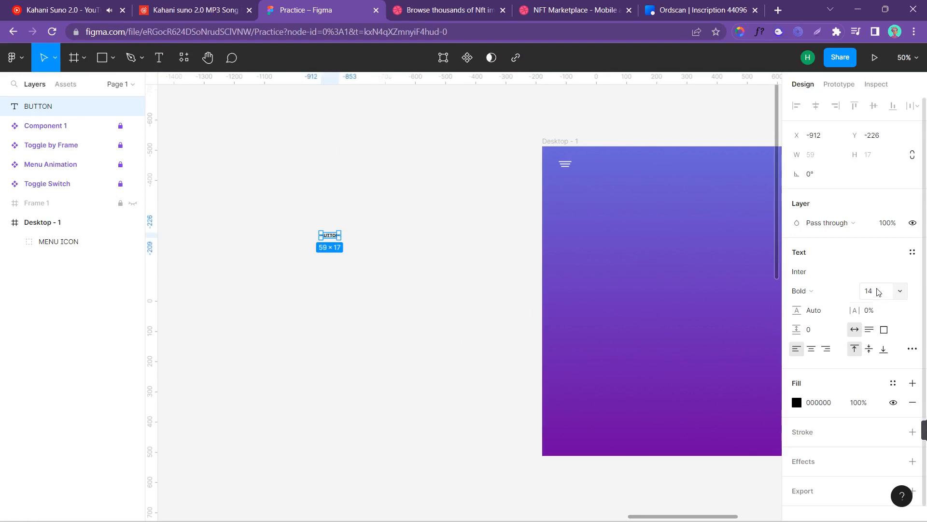
{"action": "left_click", "coordinate": [901, 293]}
{"action": "left_click", "coordinate": [884, 369]}
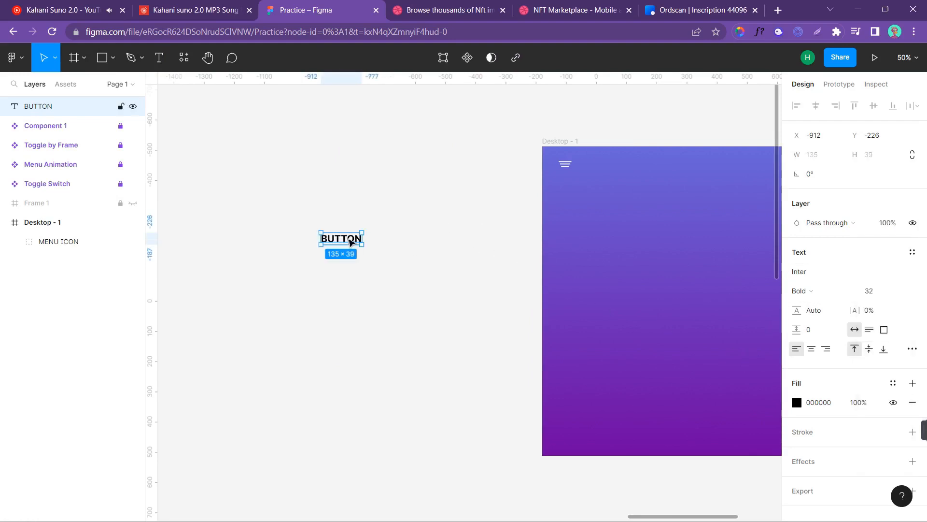
Step: Wrap the BUTTON text in an auto layout frame and give the frame a red F21D1D fill
{"action": "right_click", "coordinate": [346, 239]}
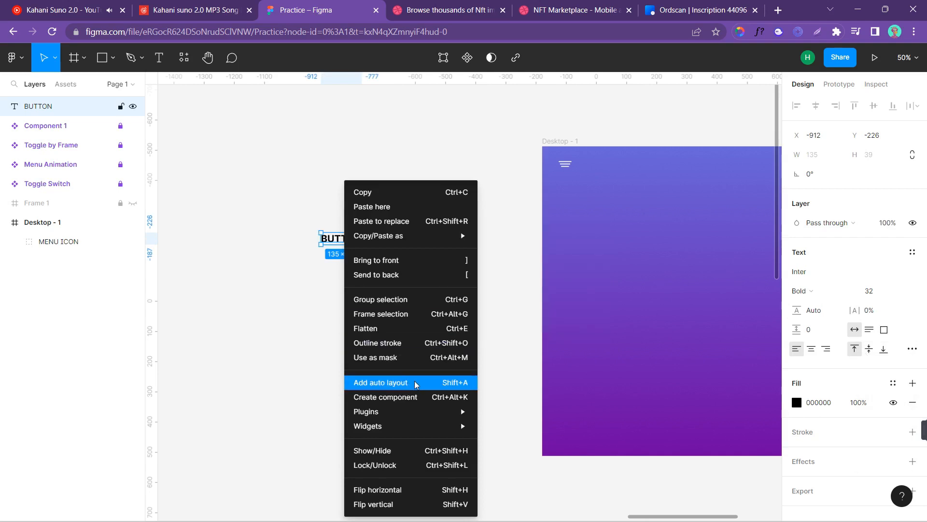
{"action": "left_click", "coordinate": [416, 383]}
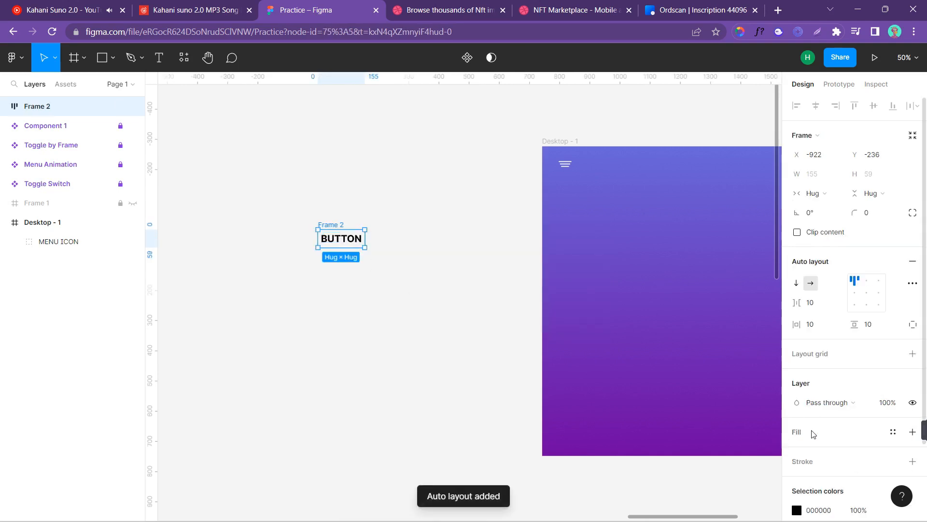
{"action": "left_click", "coordinate": [913, 432]}
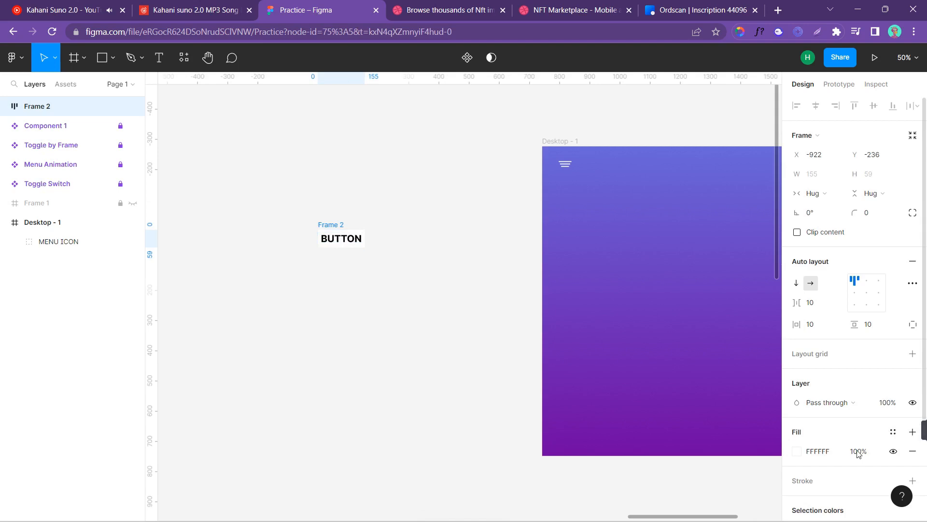
{"action": "left_click", "coordinate": [797, 451]}
{"action": "left_click", "coordinate": [767, 241]}
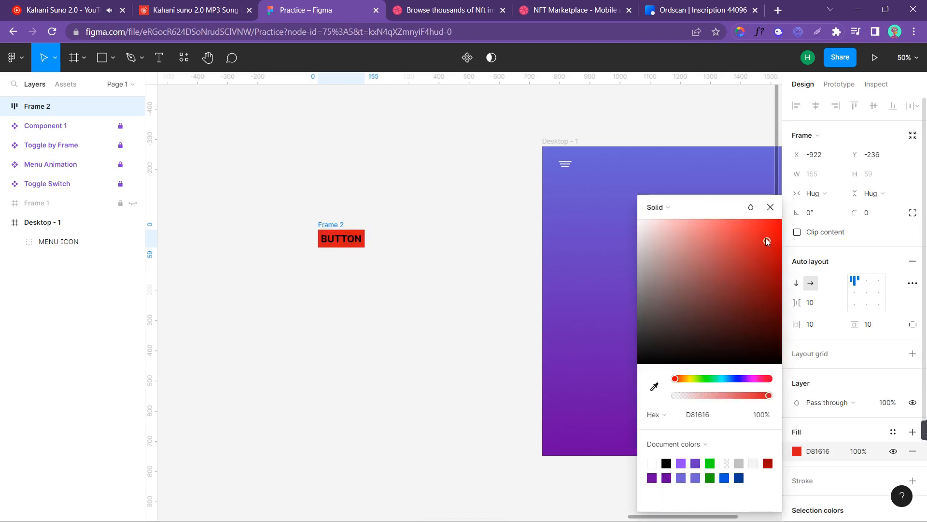
{"action": "left_click_drag", "start_coordinate": [766, 240], "coordinate": [764, 226]}
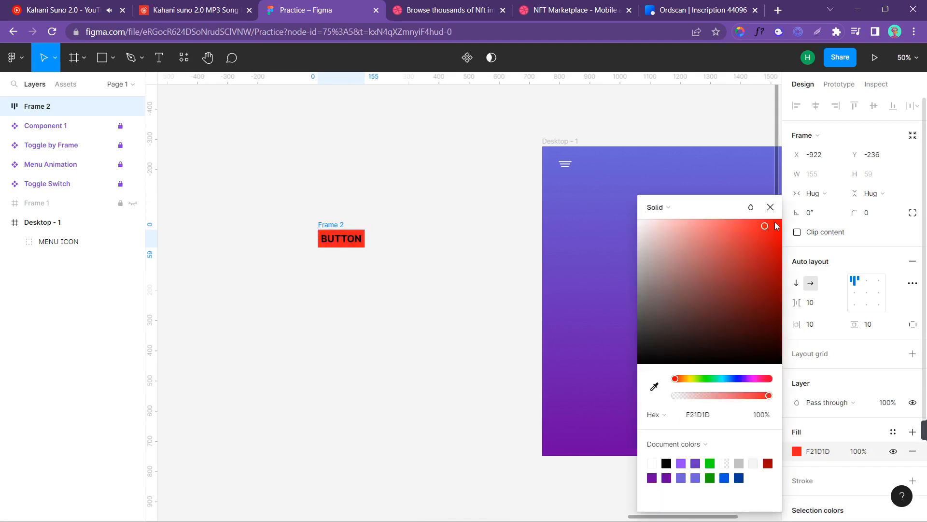
{"action": "left_click", "coordinate": [770, 208]}
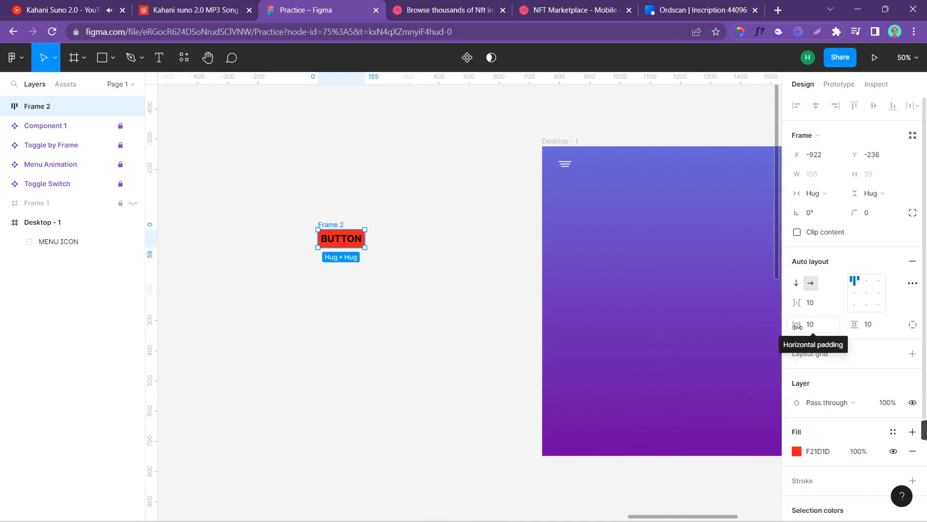
Step: Set the button frame's padding to 30 horizontal and 20 vertical, and its corner radius to 8
{"action": "left_click_drag", "start_coordinate": [797, 326], "coordinate": [869, 331]}
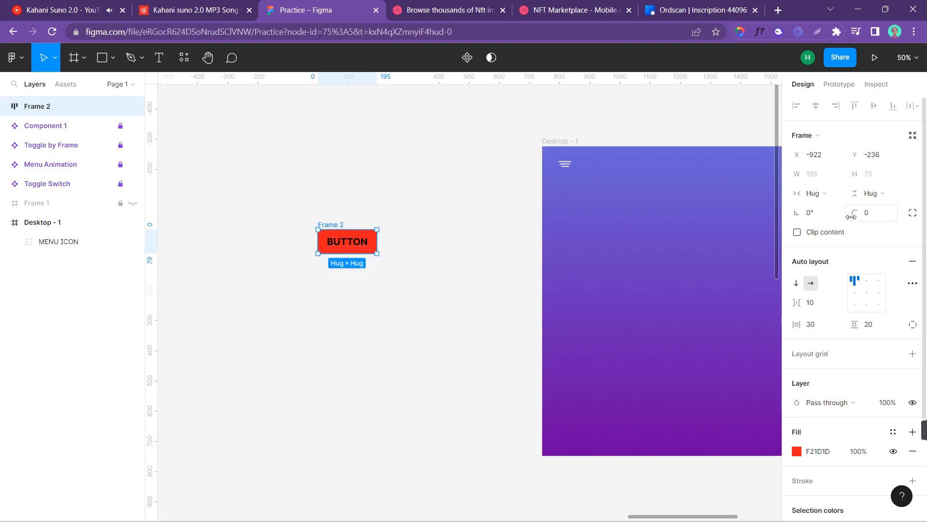
{"action": "left_click", "coordinate": [869, 217]}
{"action": "type", "text": "5"}
{"action": "left_click", "coordinate": [424, 252]}
{"action": "left_click", "coordinate": [373, 251]}
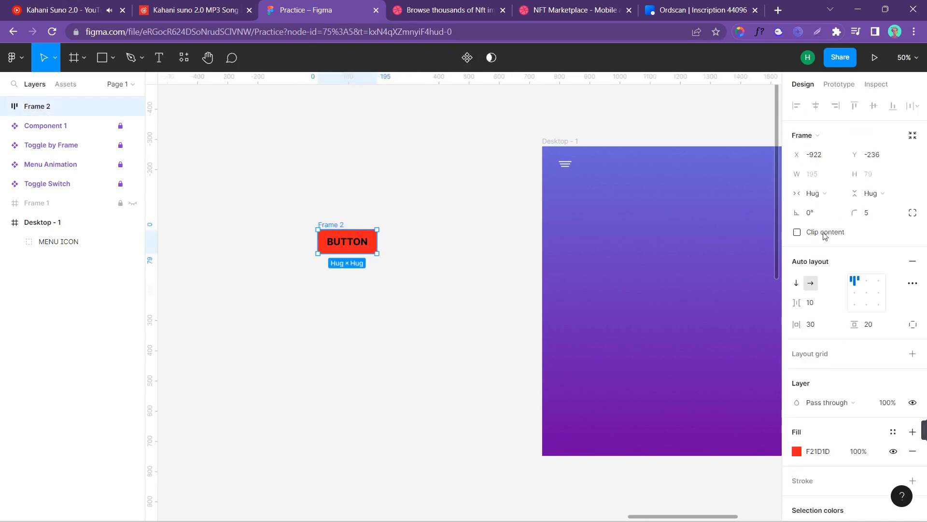
{"action": "left_click_drag", "start_coordinate": [856, 213], "coordinate": [887, 216]}
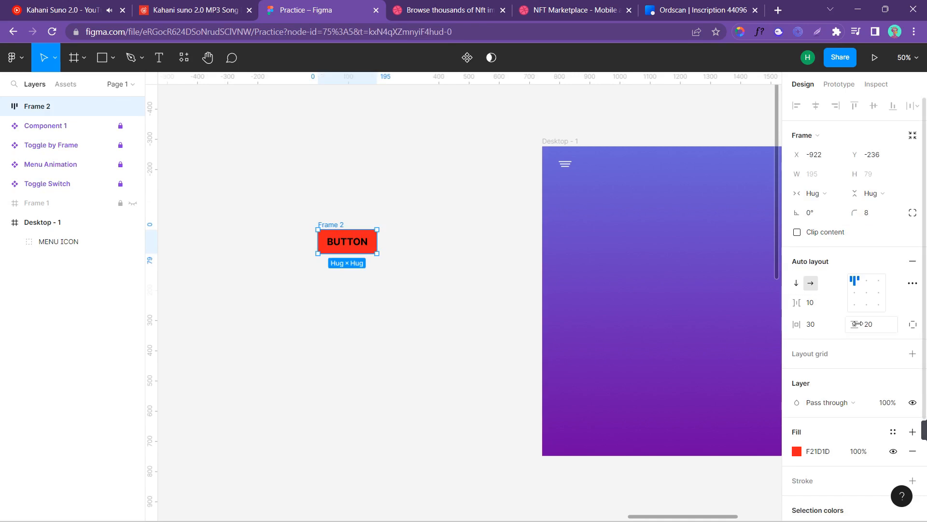
{"action": "left_click_drag", "start_coordinate": [854, 328], "coordinate": [854, 329]}
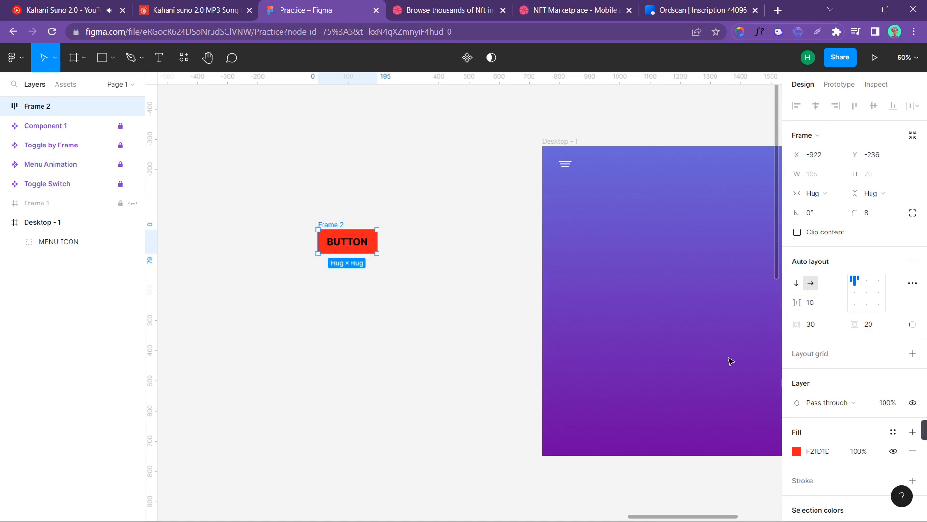
Step: Change the fill of the BUTTON text inside the red frame to white, FFFFFF
{"action": "double_click", "coordinate": [360, 244]}
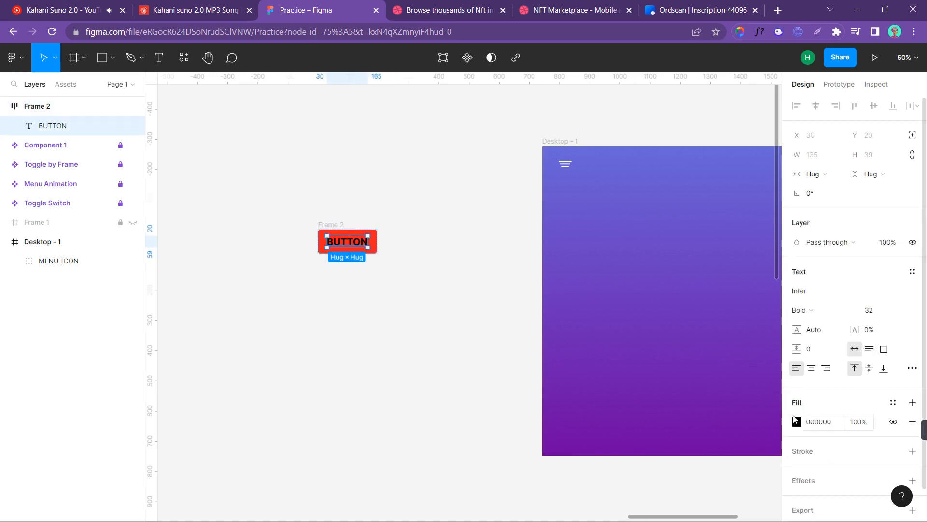
{"action": "left_click", "coordinate": [796, 421]}
{"action": "type", "text": "ffffff"}
{"action": "key", "text": "Return"}
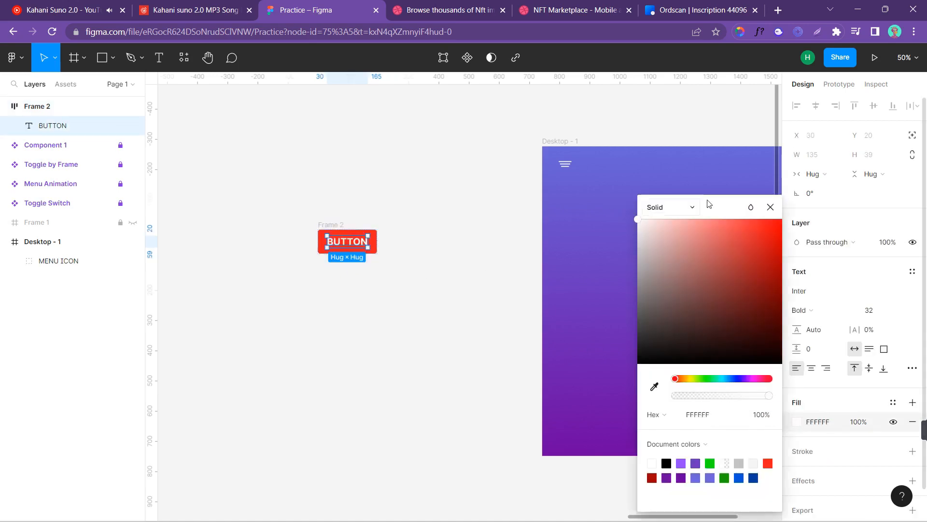
{"action": "left_click", "coordinate": [770, 206]}
{"action": "left_click", "coordinate": [436, 256]}
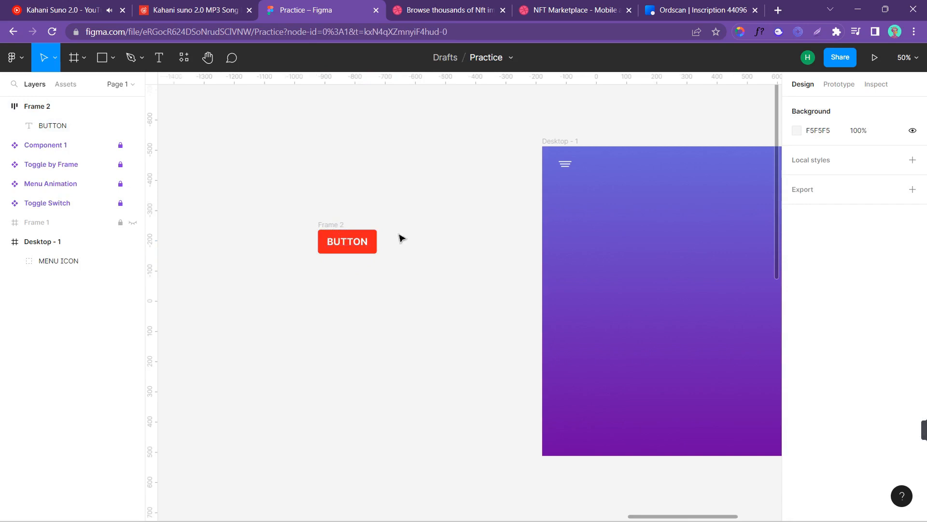
Step: Convert the red button frame into a component and rename it "Button"
{"action": "left_click", "coordinate": [332, 227]}
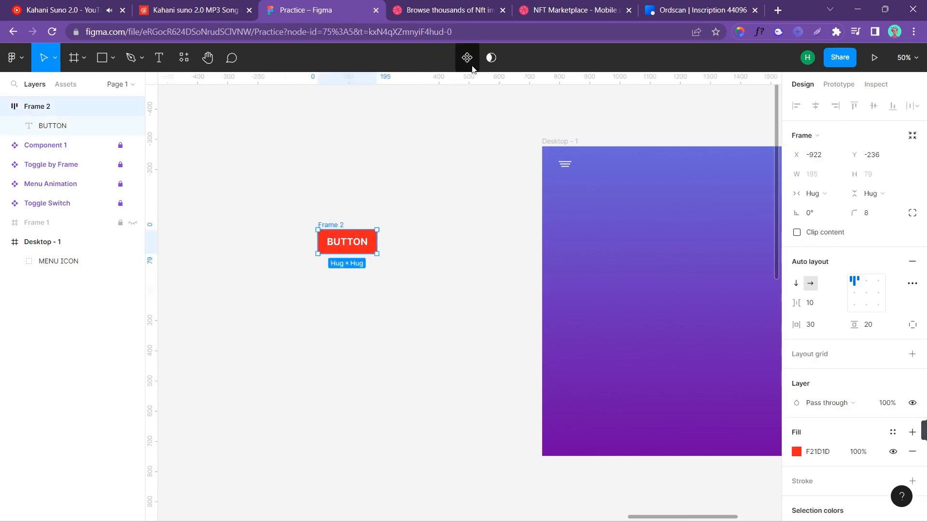
{"action": "right_click", "coordinate": [365, 243]}
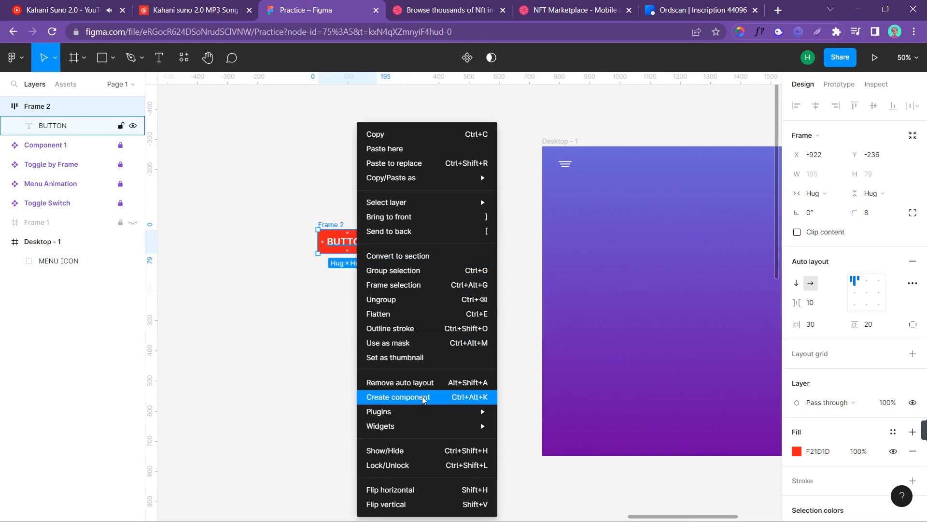
{"action": "left_click", "coordinate": [397, 397]}
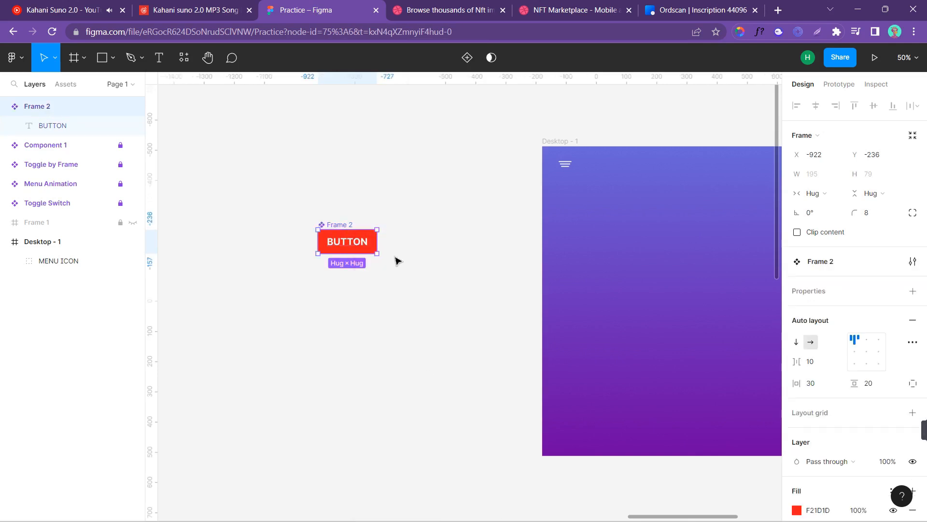
{"action": "double_click", "coordinate": [336, 225]}
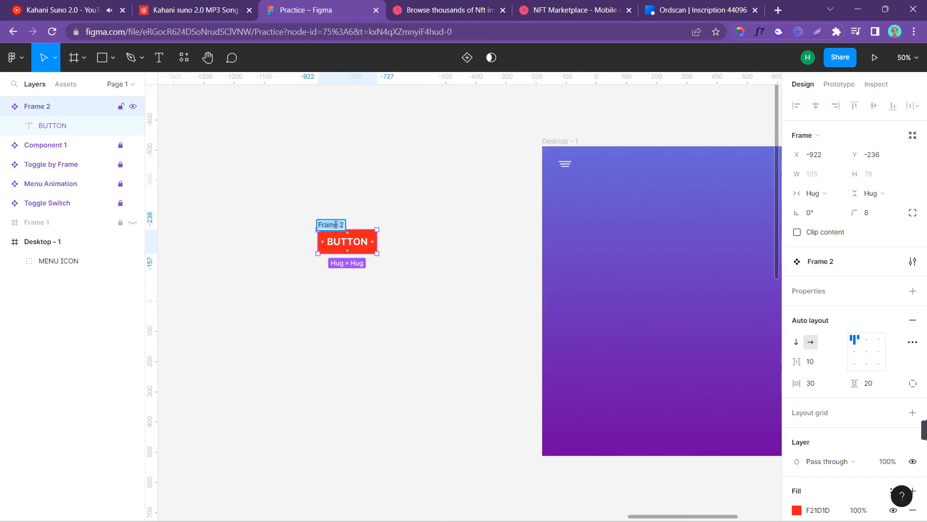
{"action": "type", "text": "Button"}
{"action": "key", "text": "Return"}
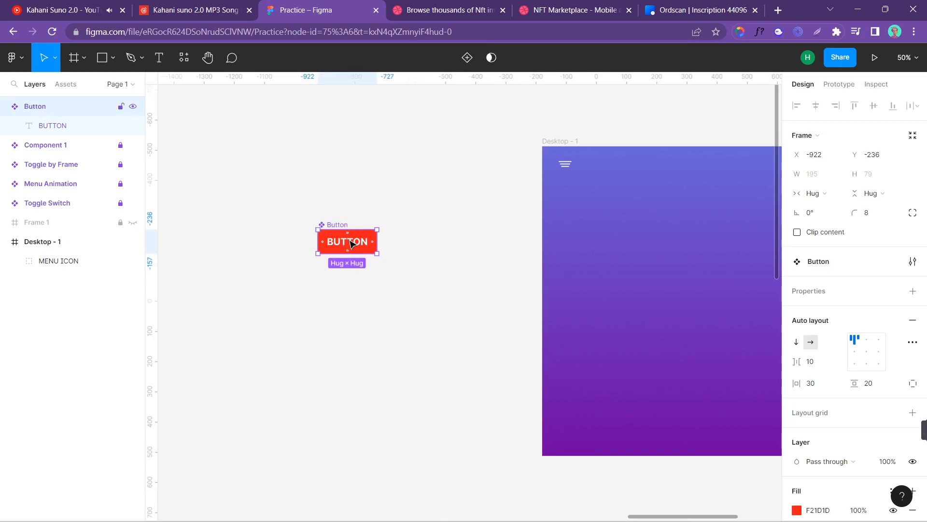
Step: Add a second variant to the Button component and change its fill to green 21D312
{"action": "left_click", "coordinate": [466, 57]}
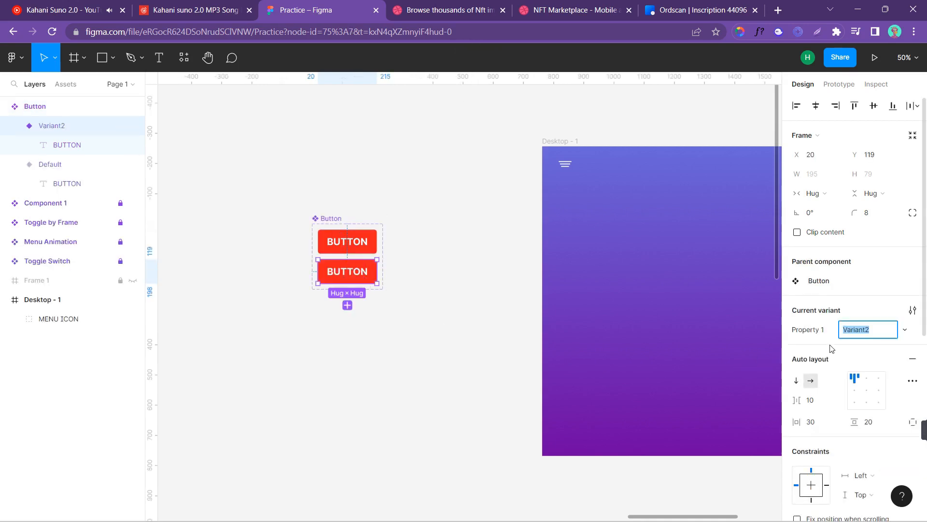
{"action": "scroll", "coordinate": [814, 375], "scroll_direction": "down", "scroll_amount": 5}
{"action": "left_click", "coordinate": [796, 404]}
{"action": "left_click_drag", "start_coordinate": [693, 379], "coordinate": [705, 379]}
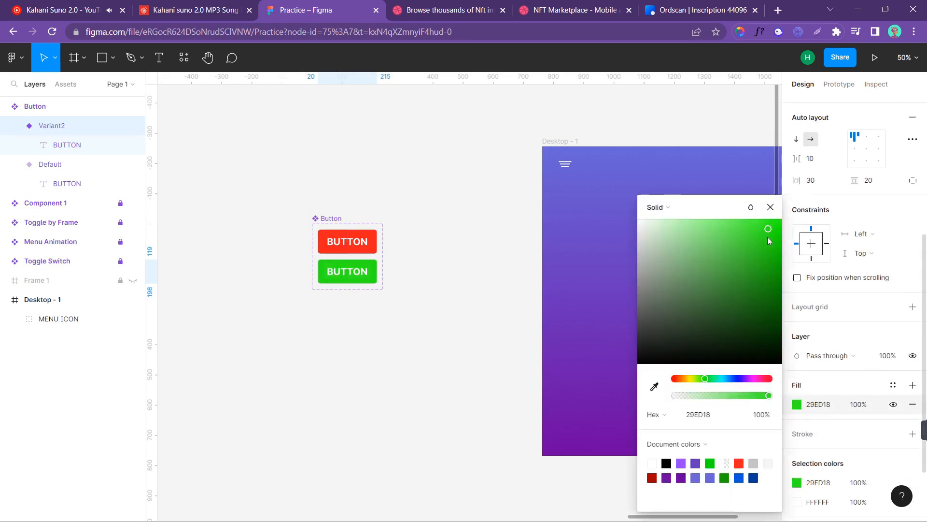
{"action": "left_click_drag", "start_coordinate": [766, 237], "coordinate": [771, 248]}
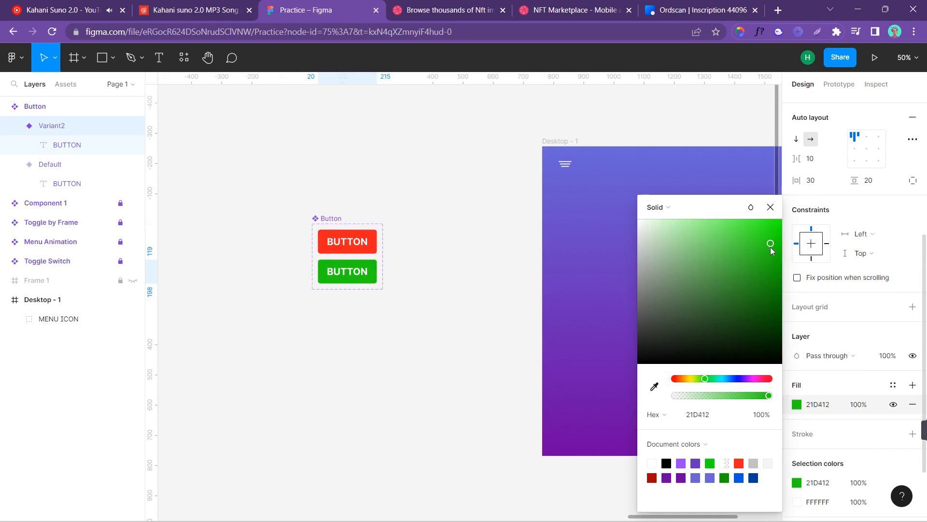
{"action": "left_click", "coordinate": [770, 208]}
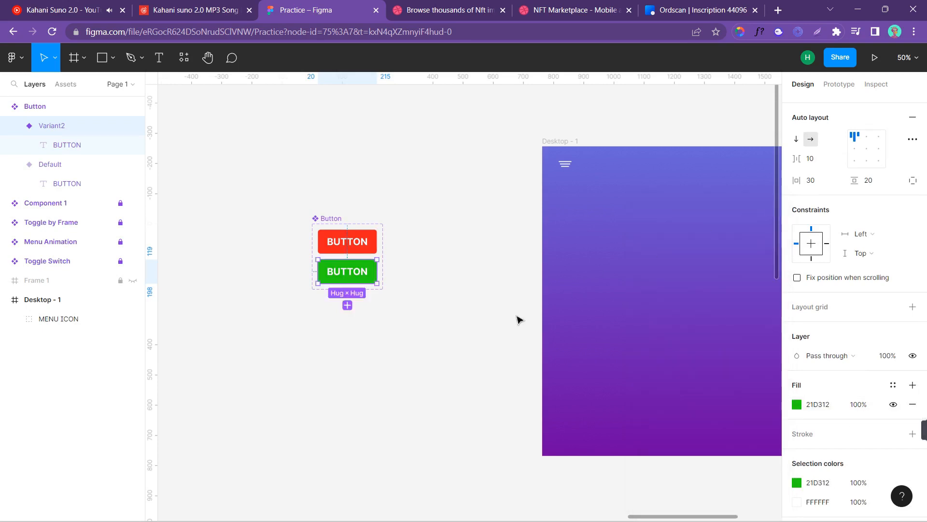
{"action": "left_click", "coordinate": [457, 316]}
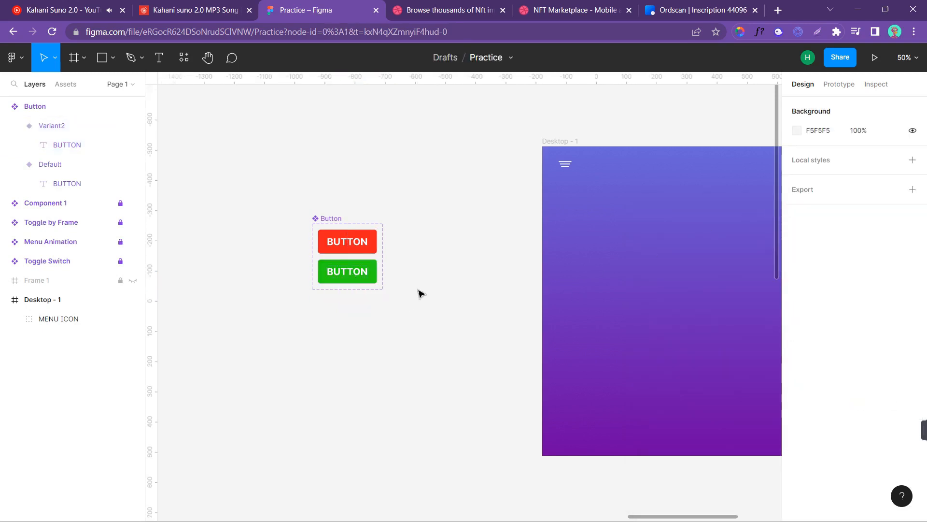
Step: Place an instance of the Button component from the local components inside the Desktop - 1 frame
{"action": "left_click", "coordinate": [330, 219]}
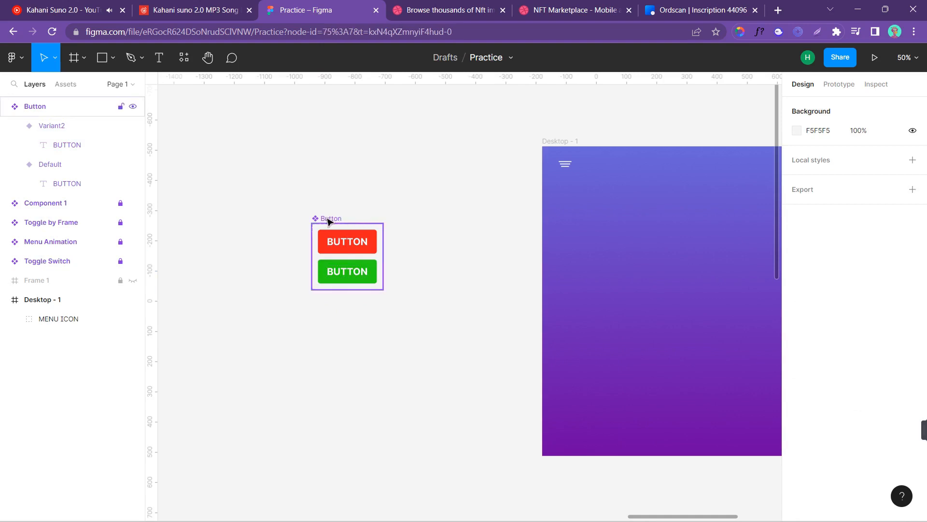
{"action": "left_click", "coordinate": [66, 85]}
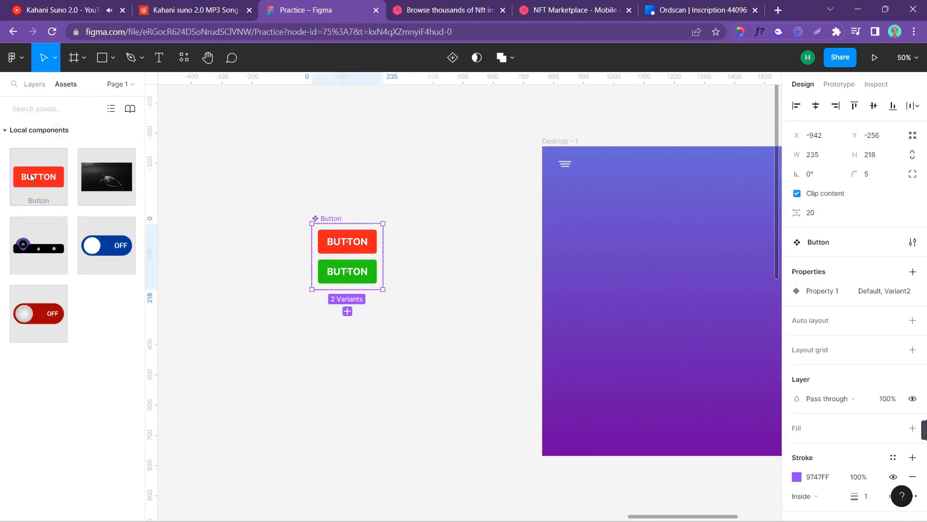
{"action": "left_click_drag", "start_coordinate": [30, 178], "coordinate": [601, 269]}
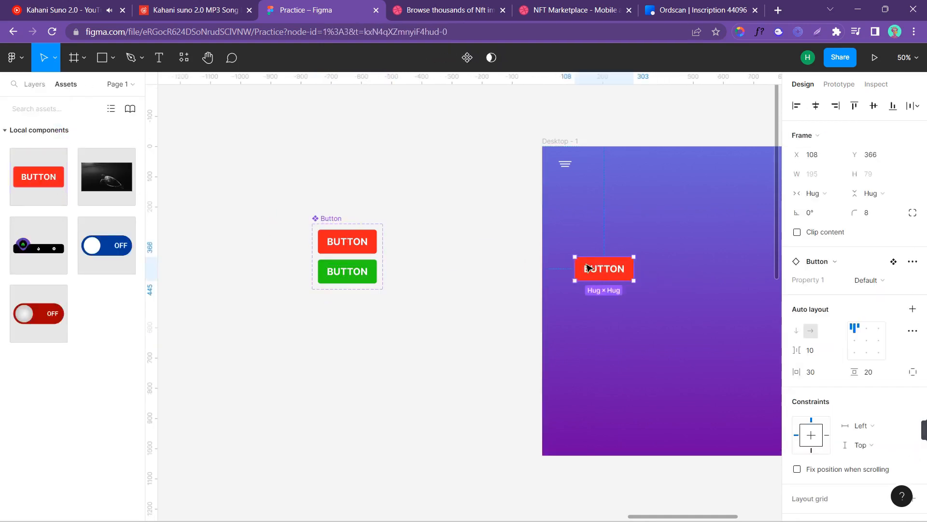
Step: Rename the Button component set's variant property to "Normal"
{"action": "left_click", "coordinate": [330, 219]}
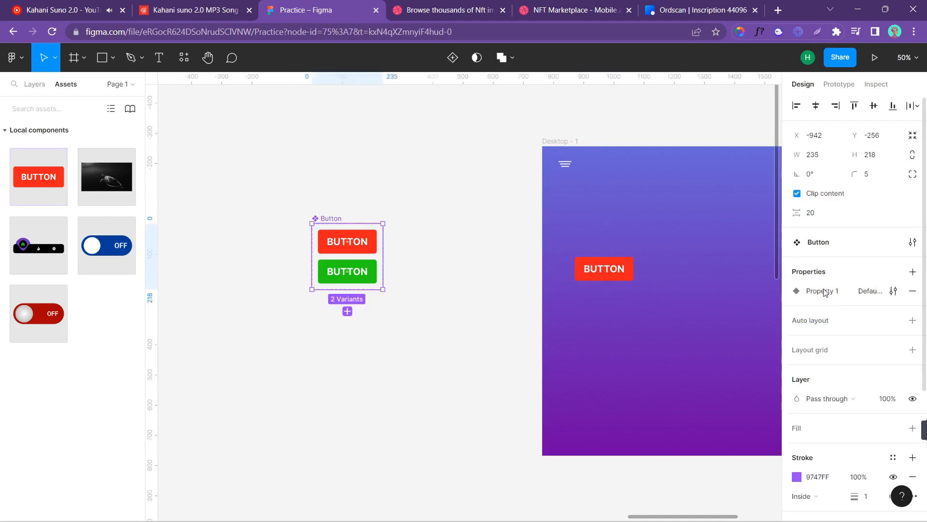
{"action": "double_click", "coordinate": [823, 291]}
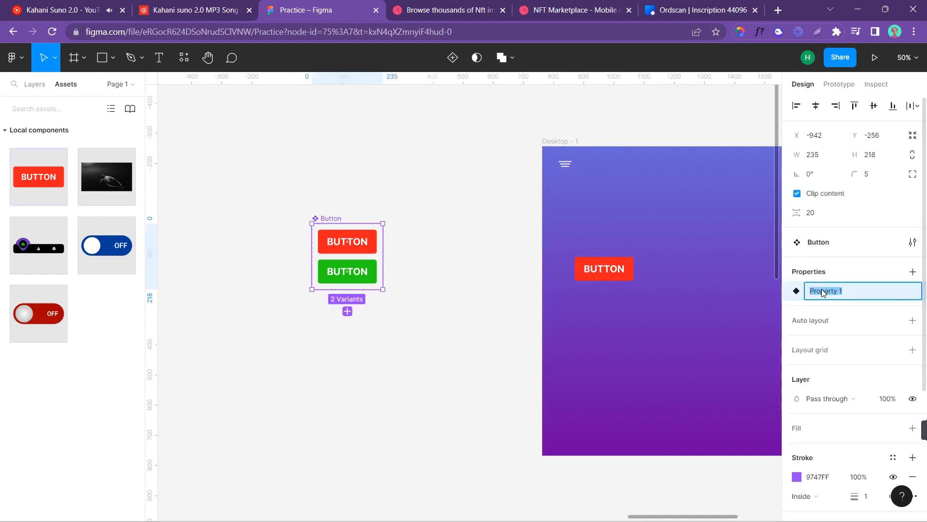
{"action": "type", "text": "Normal"}
{"action": "key", "text": "Return"}
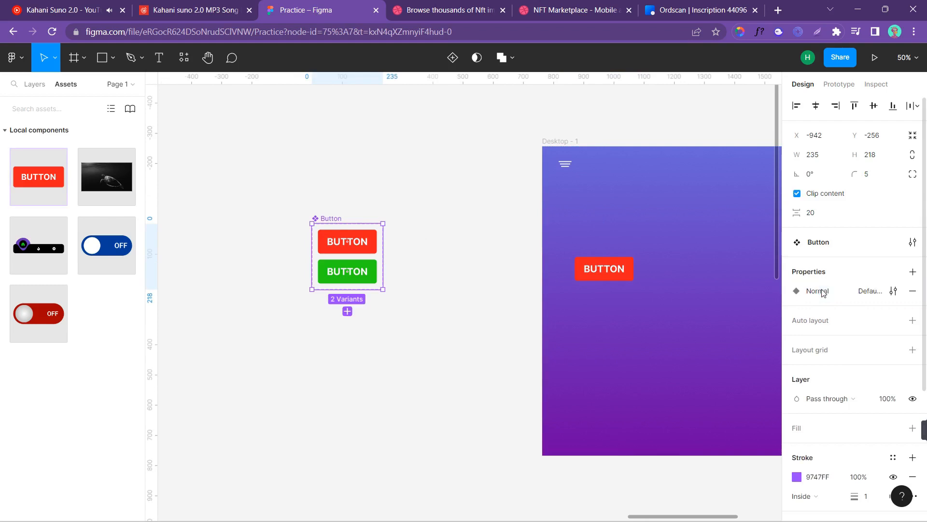
Step: Set the Normal property value of the red button variant to "Red"
{"action": "left_click", "coordinate": [364, 252]}
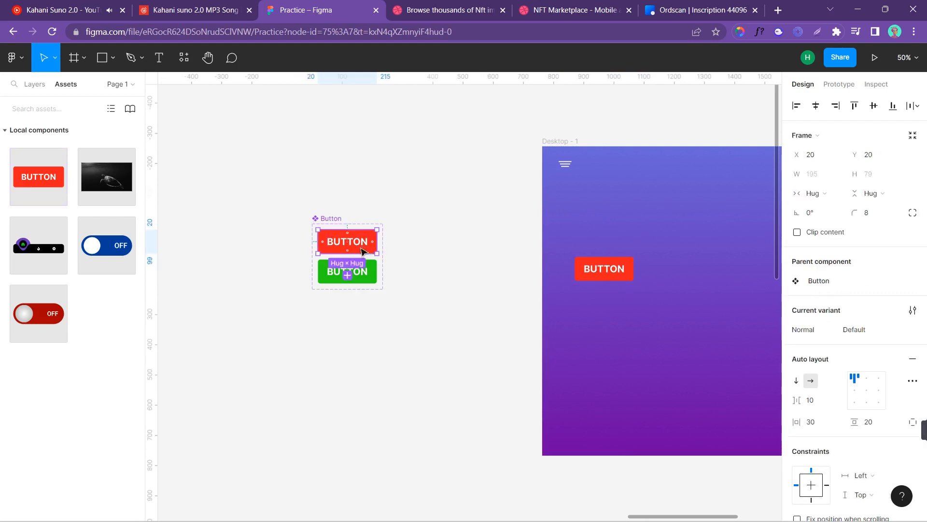
{"action": "left_click", "coordinate": [860, 331]}
{"action": "type", "text": "Red"}
{"action": "key", "text": "Return"}
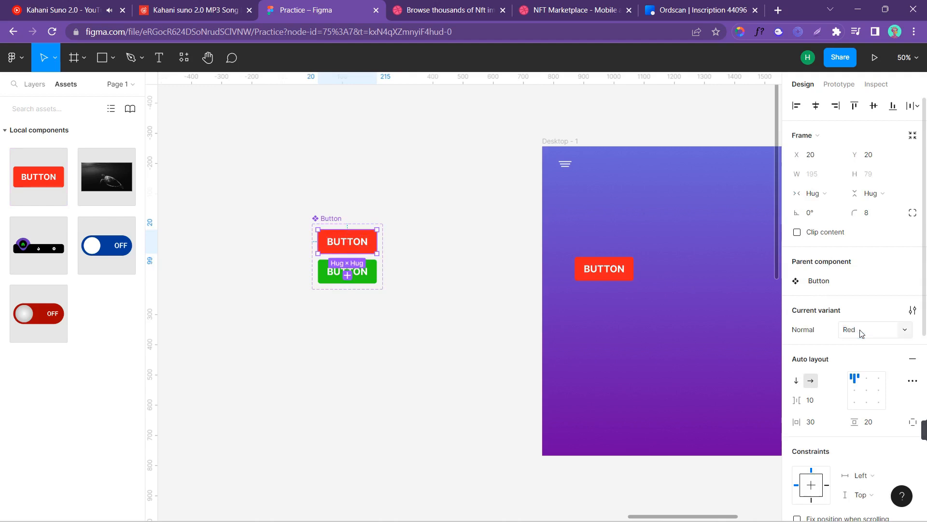
Step: Set the Normal property value of the green button variant to "Green"
{"action": "left_click", "coordinate": [375, 278]}
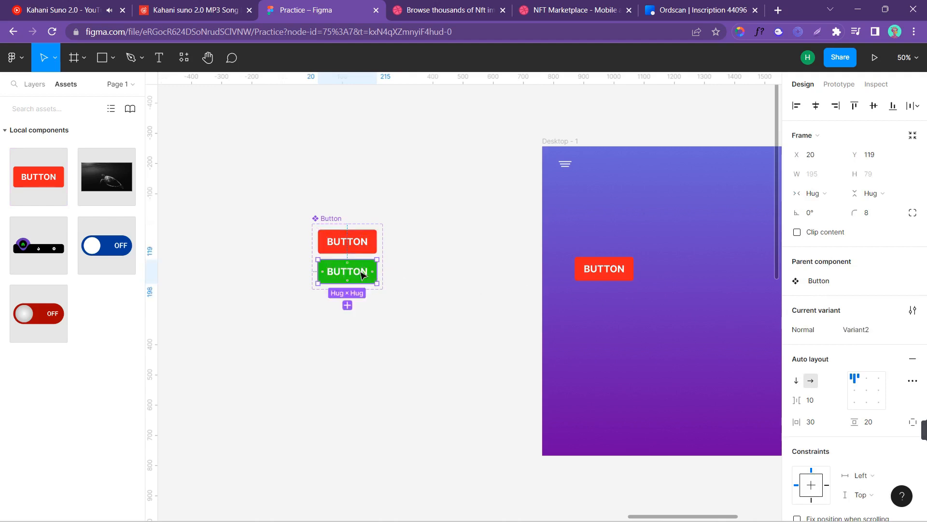
{"action": "left_click", "coordinate": [864, 333]}
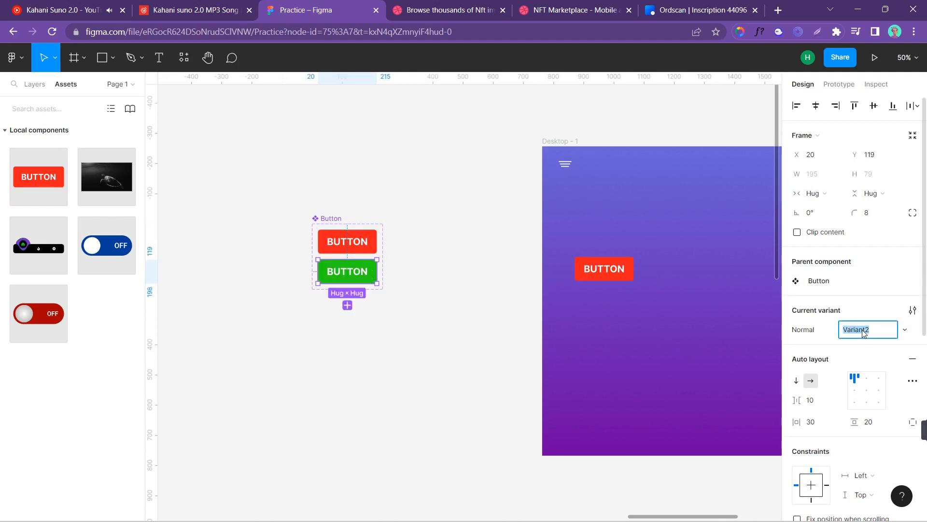
{"action": "type", "text": "Green"}
{"action": "key", "text": "Return"}
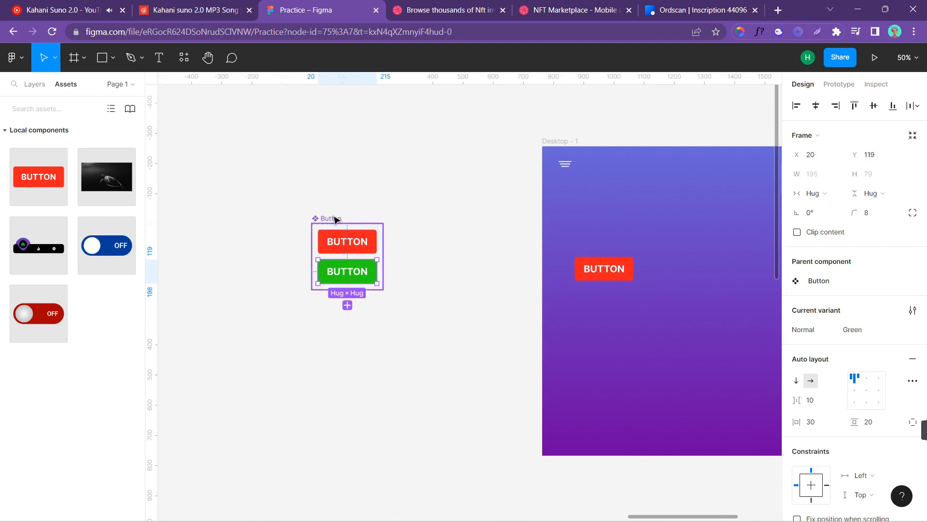
Step: Switch the Button instance in the Desktop - 1 frame to the Green variant and back to Red
{"action": "left_click", "coordinate": [627, 279]}
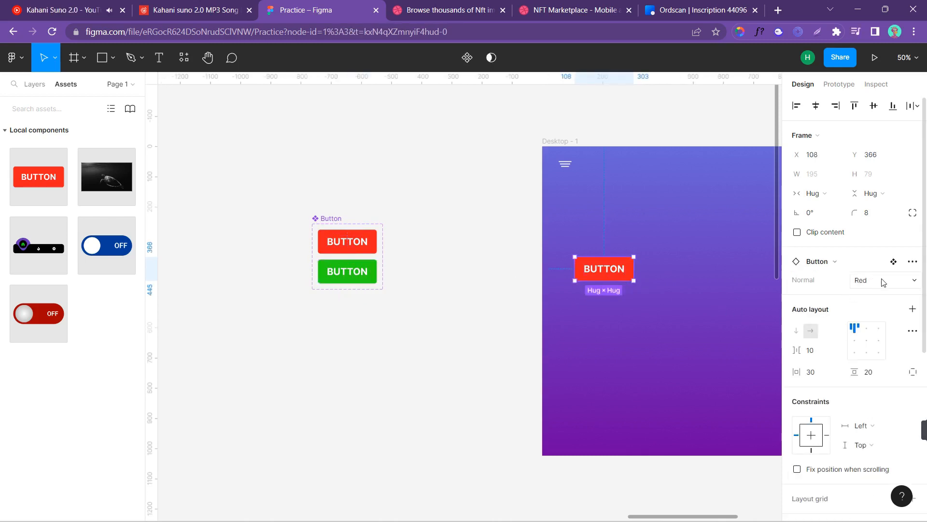
{"action": "left_click", "coordinate": [914, 282]}
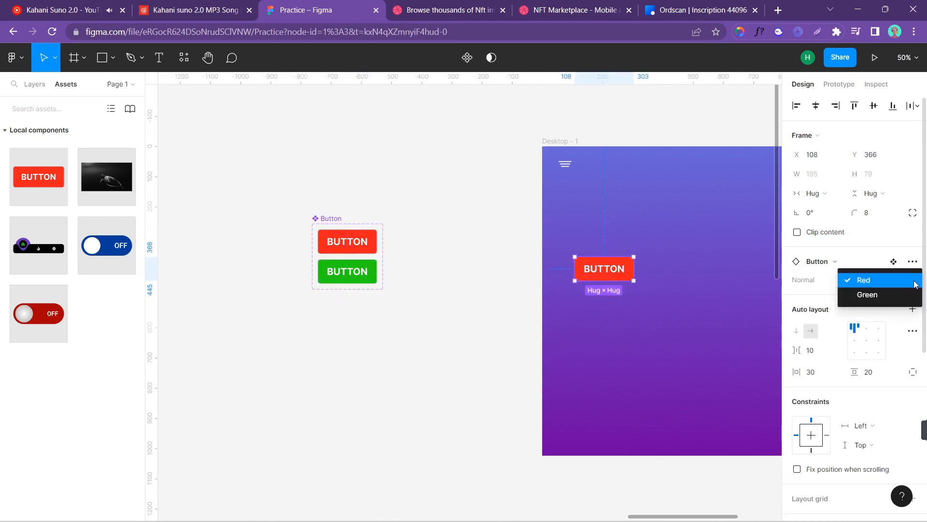
{"action": "left_click", "coordinate": [876, 295]}
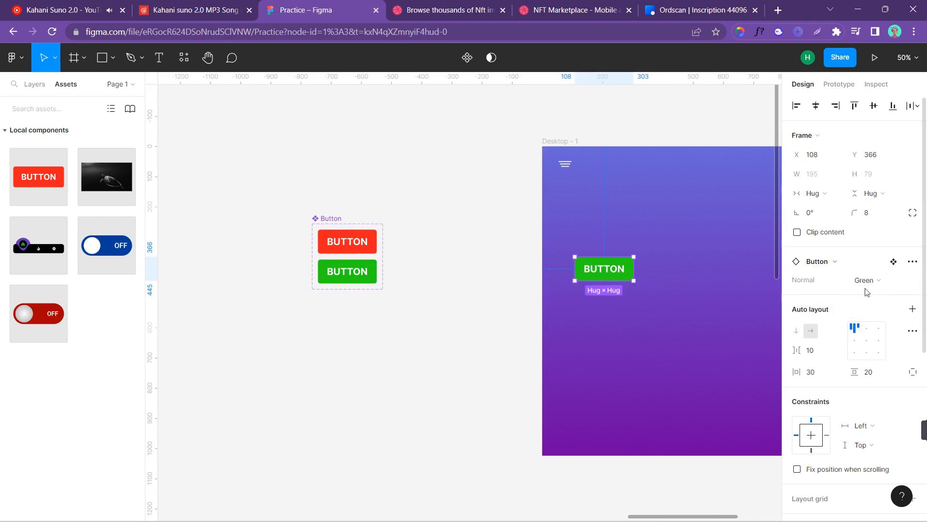
{"action": "left_click", "coordinate": [892, 284]}
{"action": "left_click", "coordinate": [885, 268]}
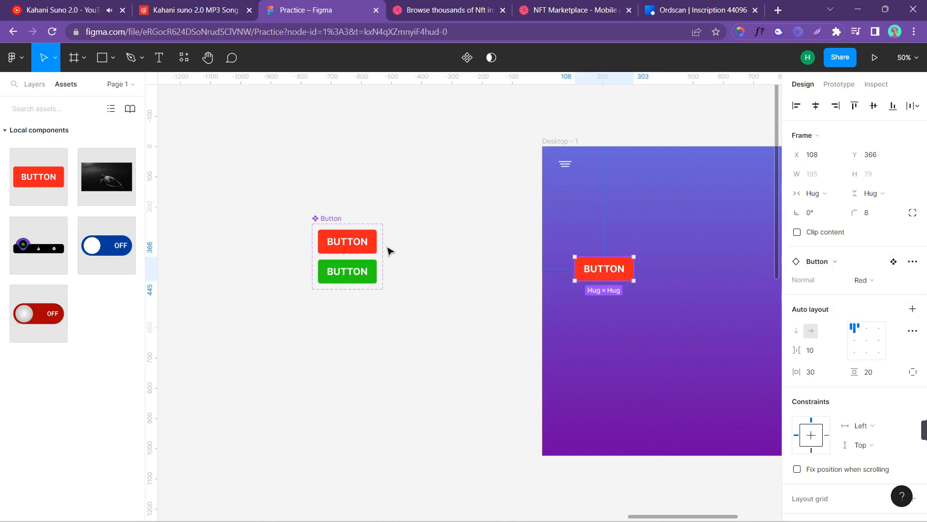
Step: Change the red button variant's fill from solid to a linear gradient
{"action": "left_click", "coordinate": [365, 249]}
{"action": "key", "text": "shift+0"}
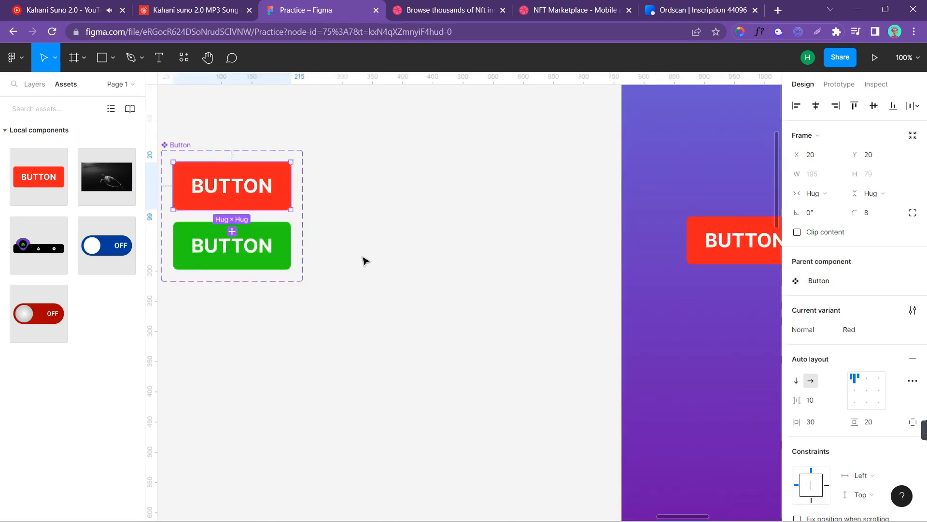
{"action": "scroll", "coordinate": [328, 209], "scroll_direction": "left", "scroll_amount": 2}
{"action": "scroll", "coordinate": [874, 425], "scroll_direction": "down", "scroll_amount": 5}
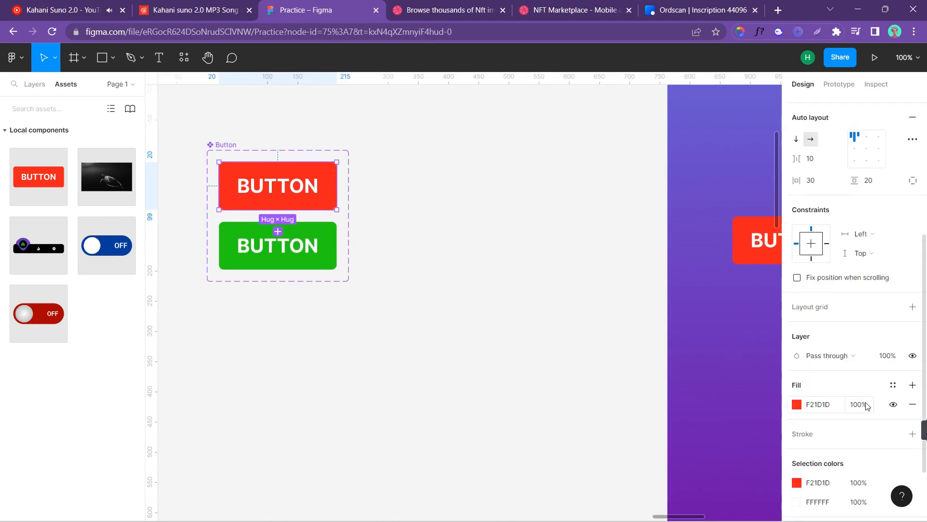
{"action": "left_click", "coordinate": [796, 404]}
{"action": "left_click", "coordinate": [665, 208]}
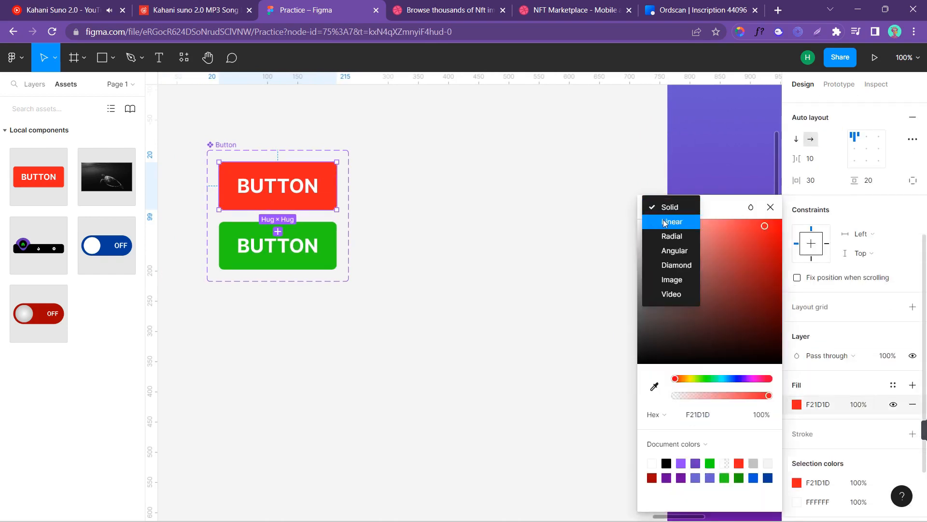
{"action": "left_click", "coordinate": [665, 222]}
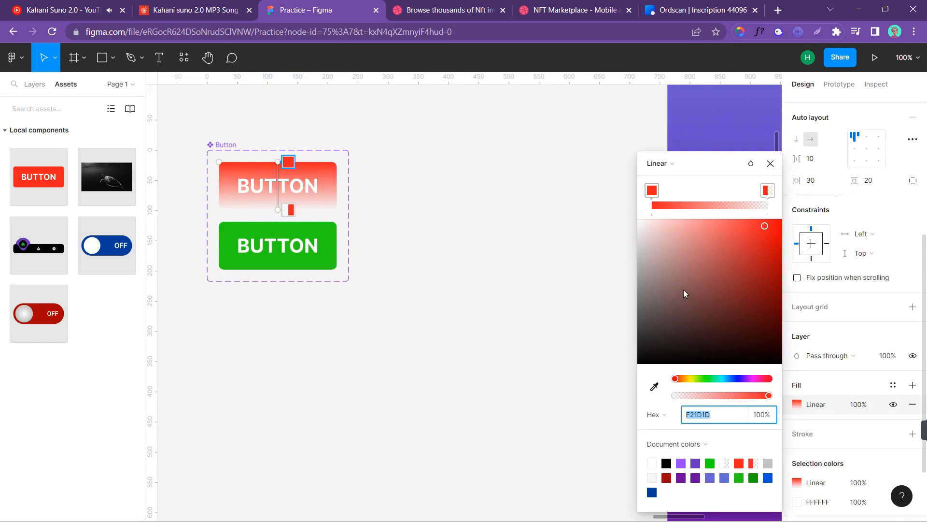
Step: Set the red gradient's end stop to dark red 660000 at 100% opacity
{"action": "left_click", "coordinate": [653, 192]}
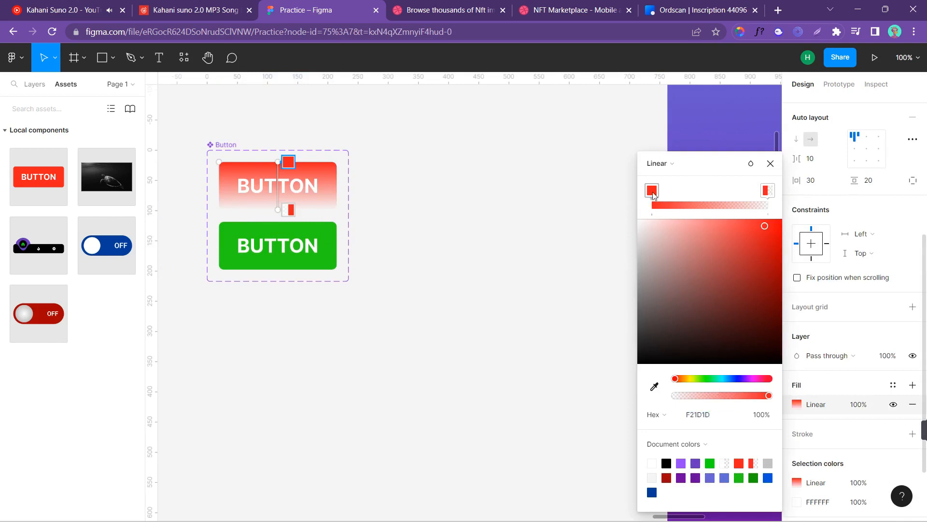
{"action": "left_click", "coordinate": [768, 193]}
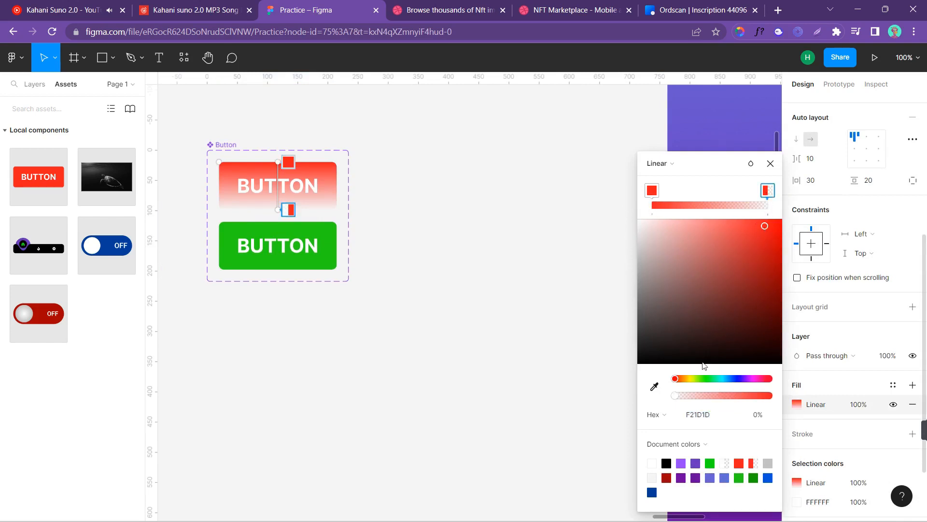
{"action": "left_click_drag", "start_coordinate": [678, 396], "coordinate": [786, 404]}
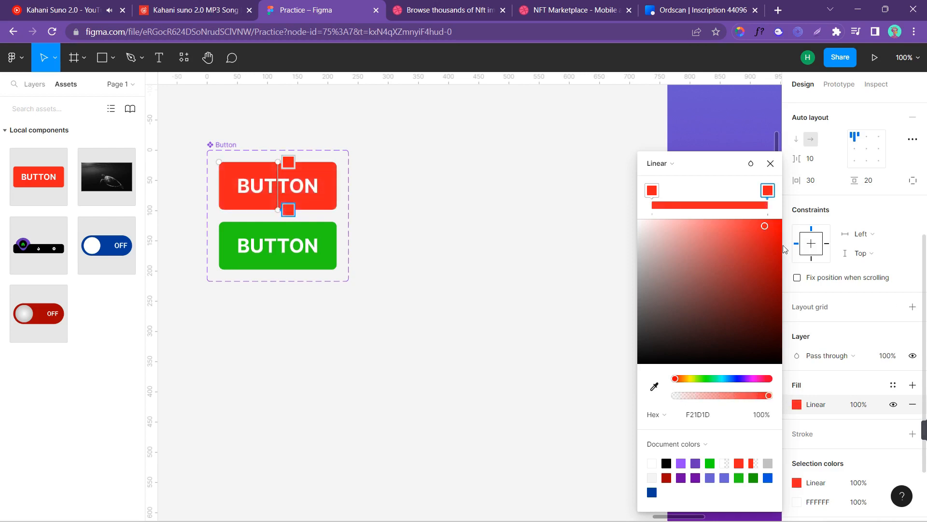
{"action": "left_click_drag", "start_coordinate": [776, 246], "coordinate": [809, 311]}
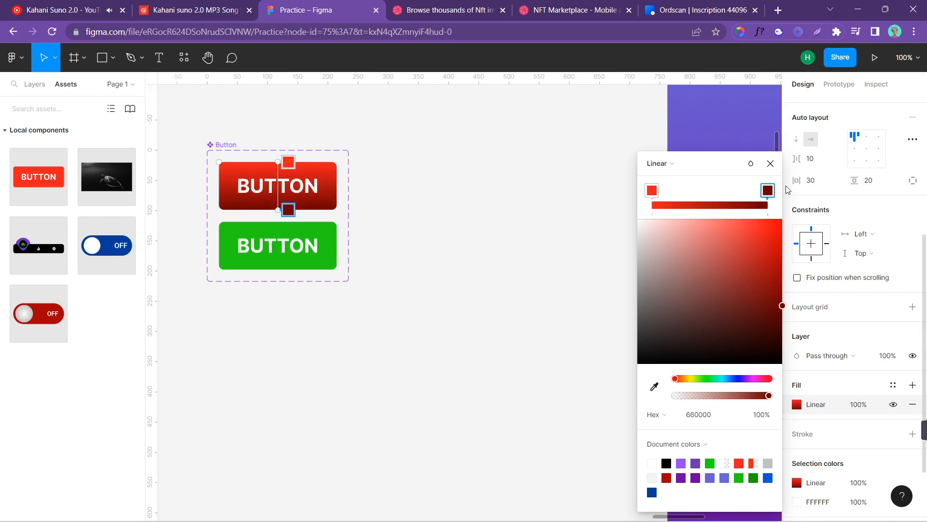
{"action": "left_click", "coordinate": [771, 163]}
Step: Give the green button variant a linear gradient fill with its end stop in dark green 075600 at 100% opacity
{"action": "left_click", "coordinate": [324, 263]}
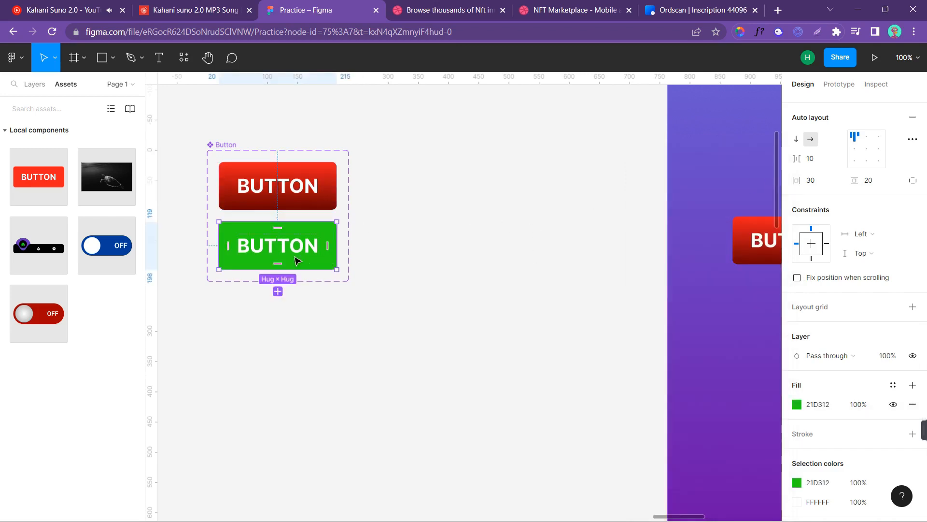
{"action": "left_click", "coordinate": [797, 404]}
{"action": "left_click", "coordinate": [664, 207]}
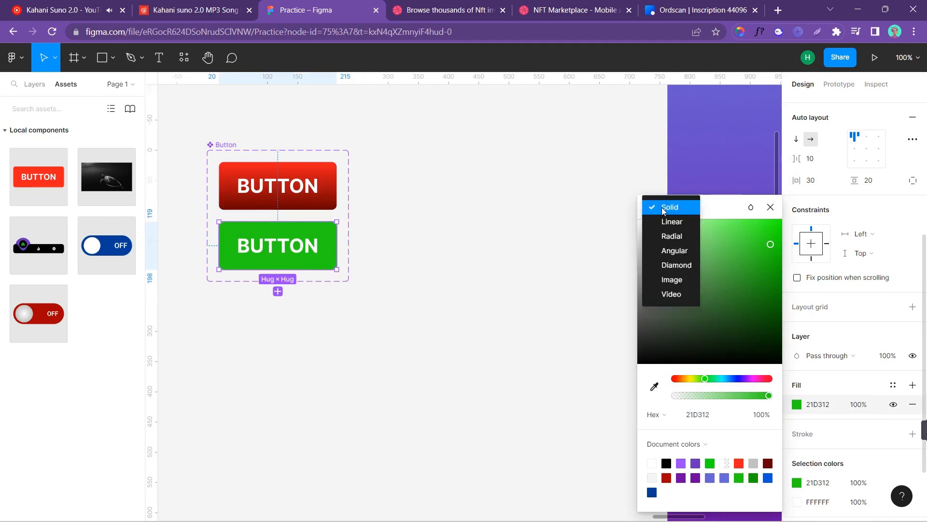
{"action": "left_click", "coordinate": [667, 223]}
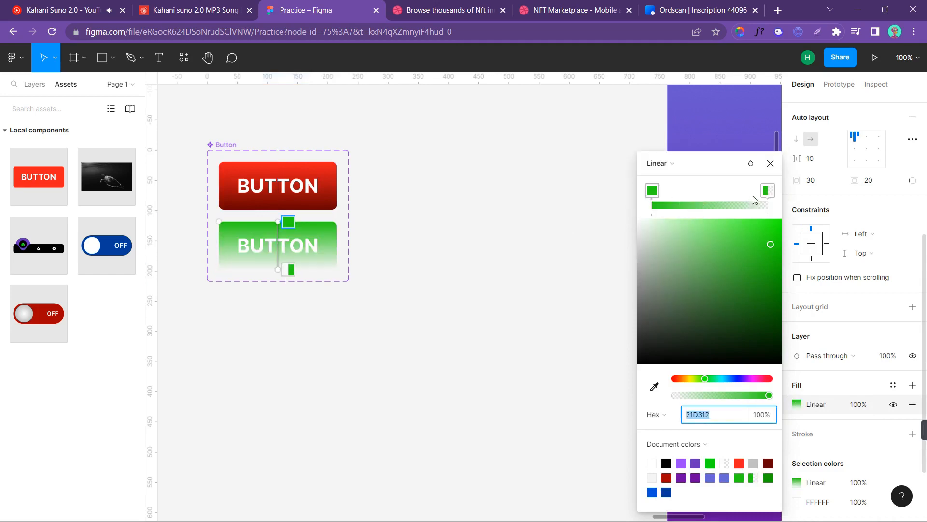
{"action": "left_click", "coordinate": [767, 193]}
{"action": "left_click_drag", "start_coordinate": [675, 396], "coordinate": [770, 395]}
{"action": "left_click_drag", "start_coordinate": [774, 256], "coordinate": [805, 323]}
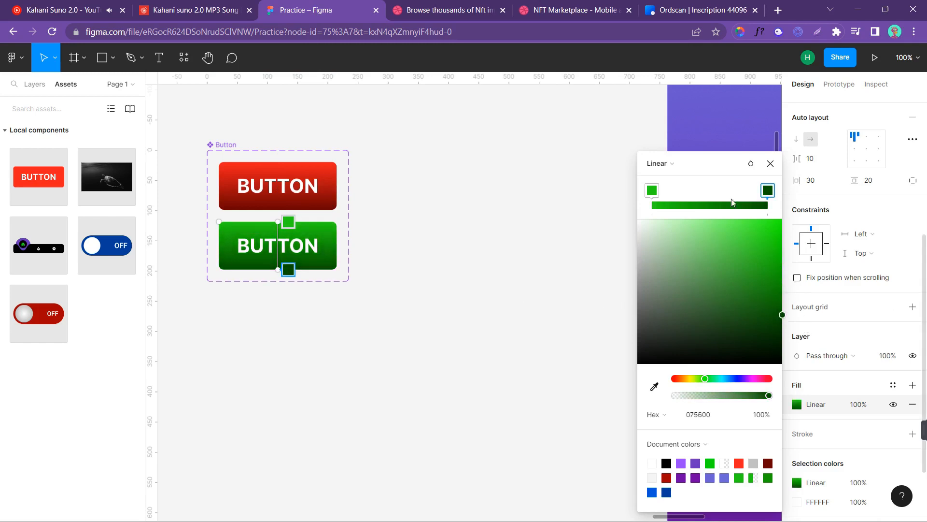
{"action": "left_click", "coordinate": [770, 163]}
{"action": "left_click", "coordinate": [418, 251]}
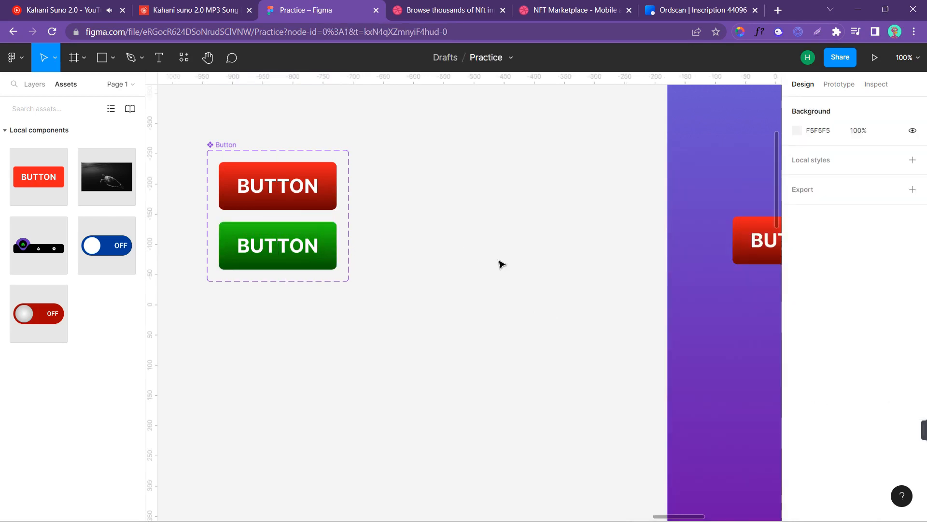
Step: Widen the Button component set's frame to about 558 to make room beside the two variants
{"action": "scroll", "coordinate": [600, 323], "scroll_direction": "right", "scroll_amount": 6}
{"action": "scroll", "coordinate": [379, 240], "scroll_direction": "left", "scroll_amount": 7}
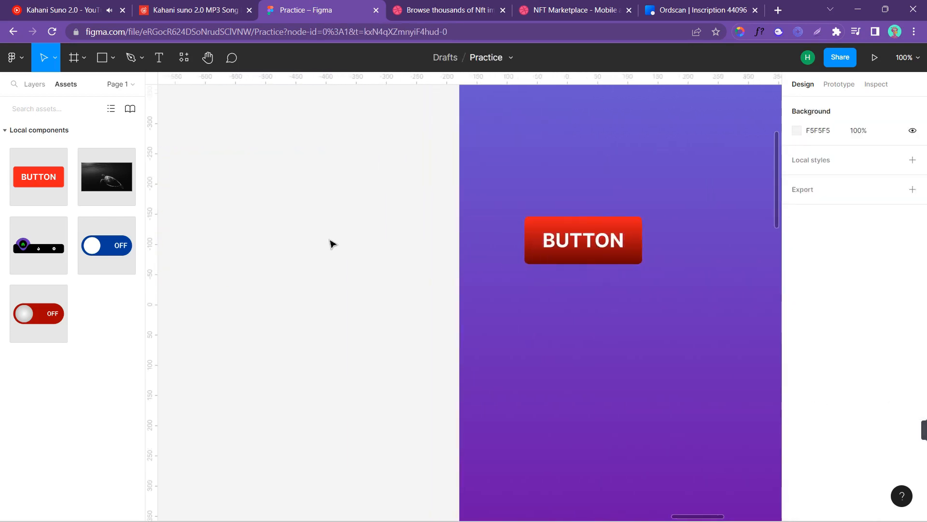
{"action": "scroll", "coordinate": [464, 245], "scroll_direction": "down", "scroll_amount": 5}
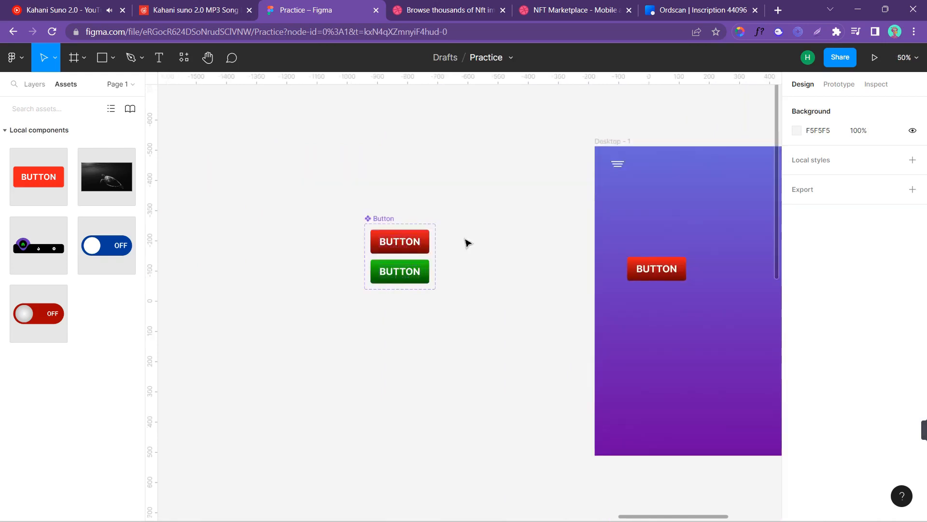
{"action": "left_click", "coordinate": [381, 218]}
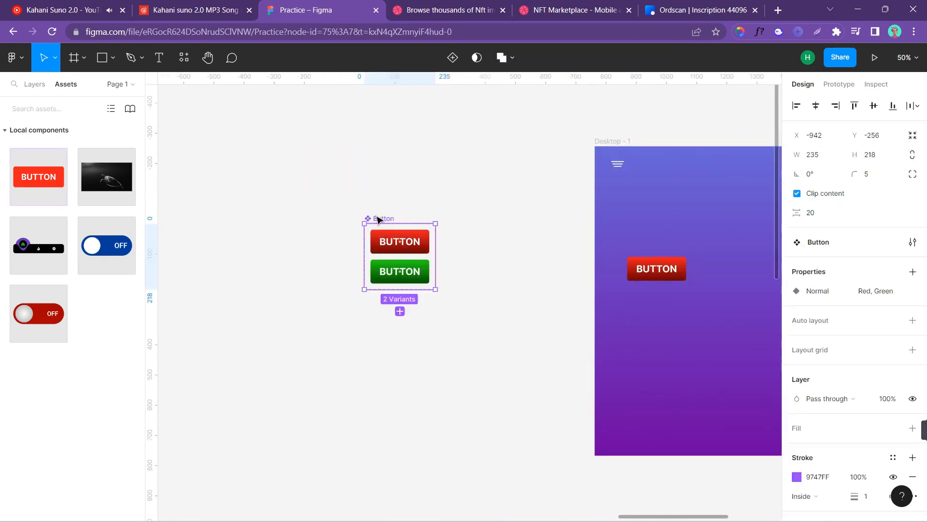
{"action": "left_click_drag", "start_coordinate": [435, 256], "coordinate": [533, 267]}
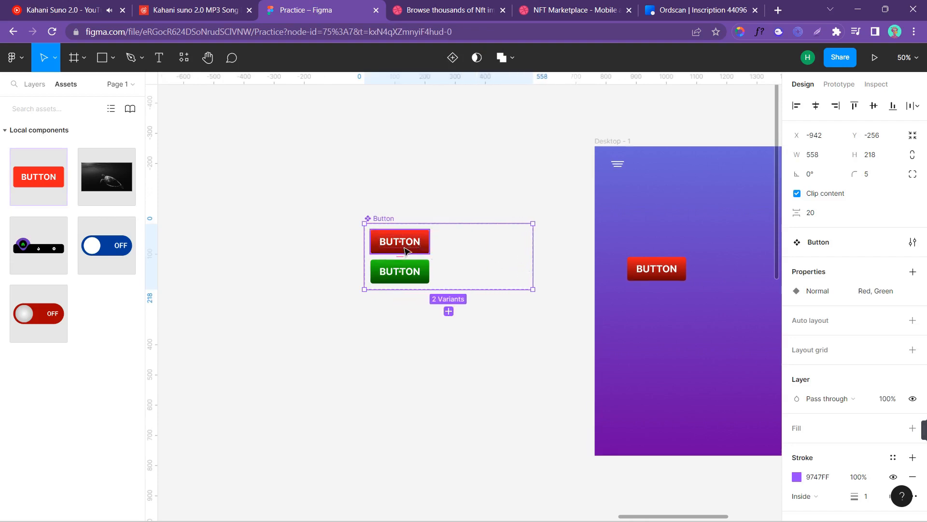
Step: Duplicate the red and green variants together into a second column inside the Button component set
{"action": "left_click", "coordinate": [427, 251]}
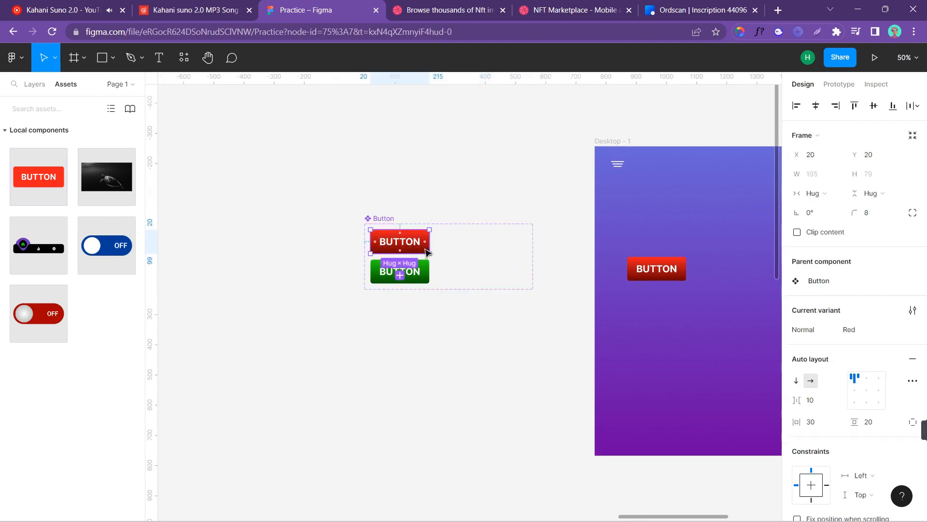
{"action": "left_click", "coordinate": [423, 271], "text": "shift"}
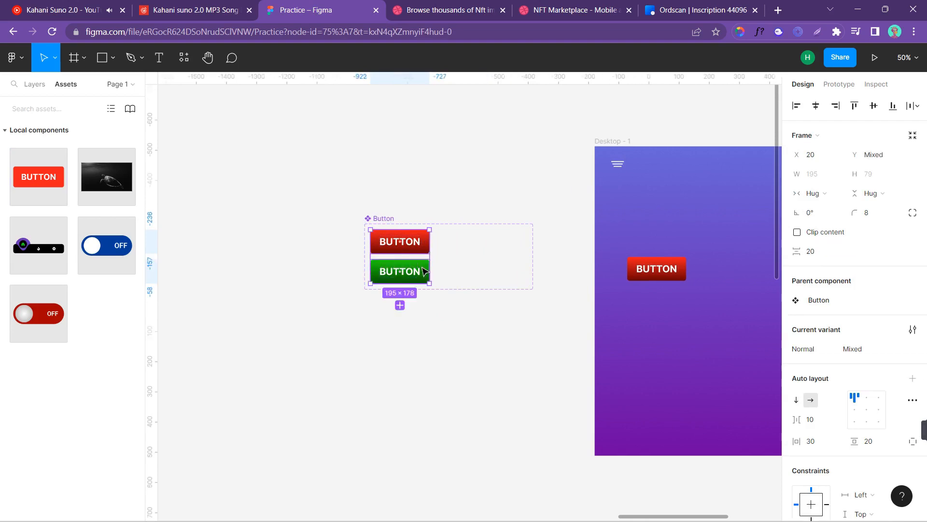
{"action": "left_click_drag", "start_coordinate": [424, 271], "coordinate": [519, 251]}
Step: Add a variant property named "Rounded" with the value "no" to the Button component set
{"action": "left_click", "coordinate": [384, 221]}
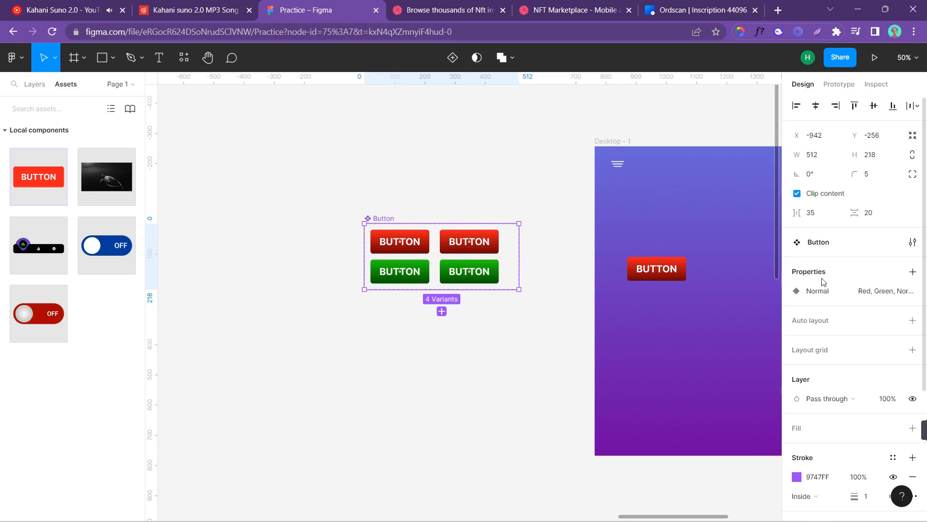
{"action": "left_click", "coordinate": [913, 274]}
{"action": "left_click", "coordinate": [859, 308]}
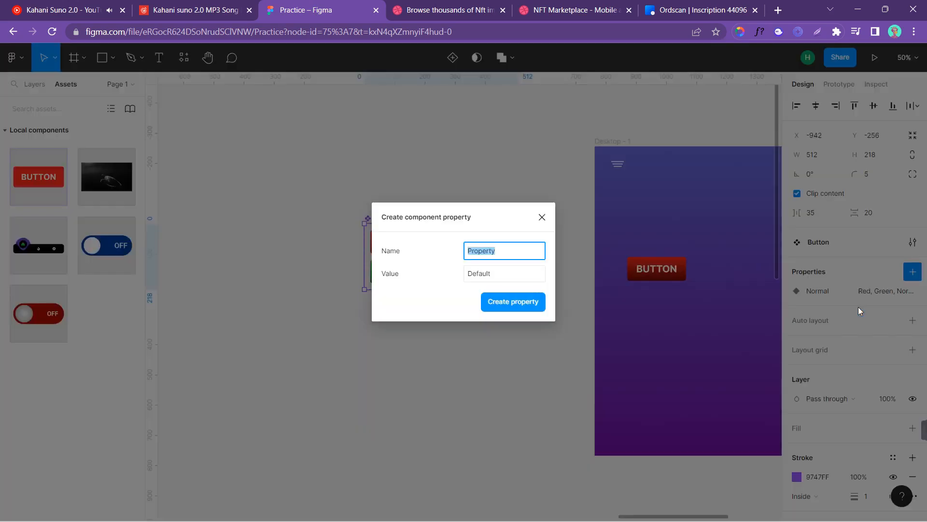
{"action": "type", "text": "Rounded"}
{"action": "left_click", "coordinate": [480, 273]}
{"action": "type", "text": "no"}
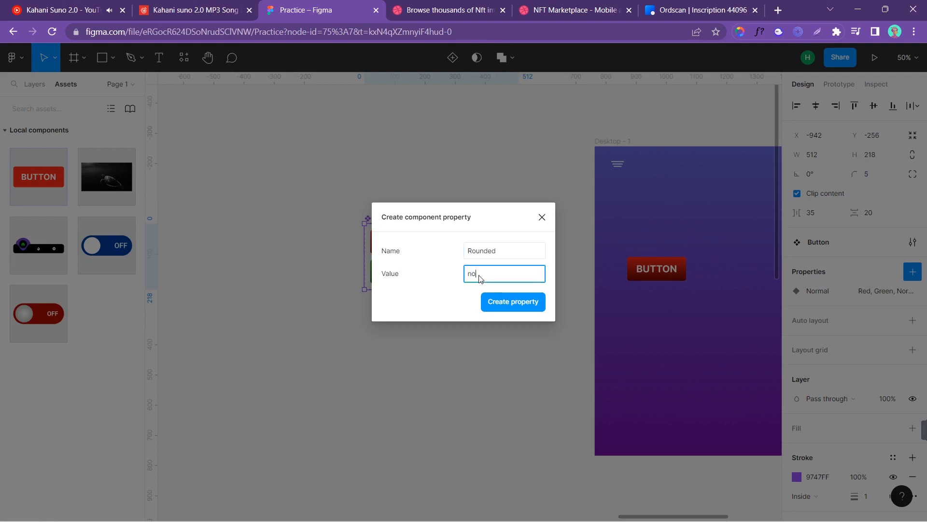
{"action": "left_click", "coordinate": [496, 300]}
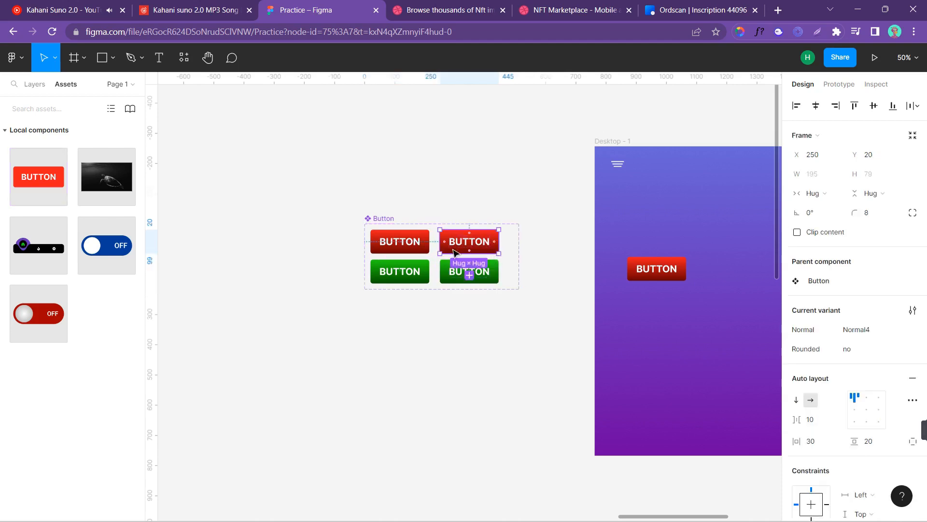
Step: Set the Rounded property value of the duplicated red variant in the second column to "yes"
{"action": "left_click", "coordinate": [426, 248]}
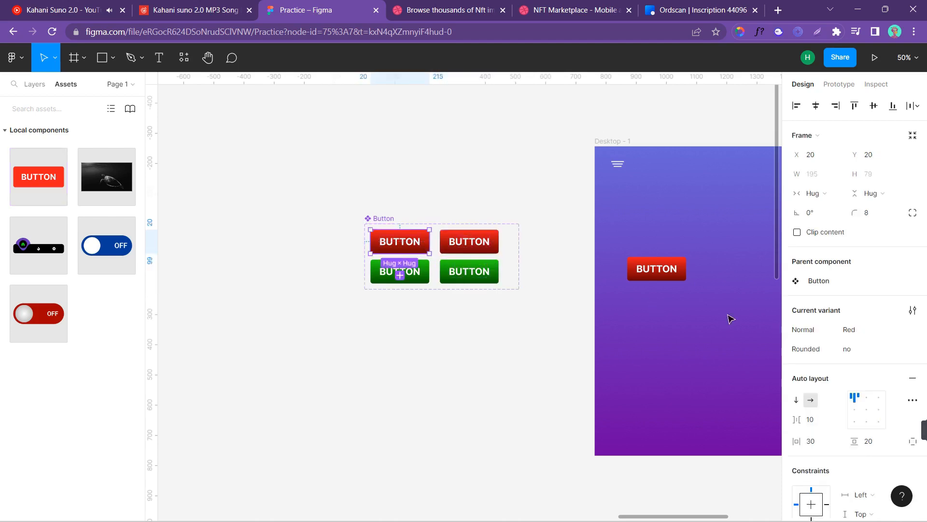
{"action": "left_click", "coordinate": [427, 280]}
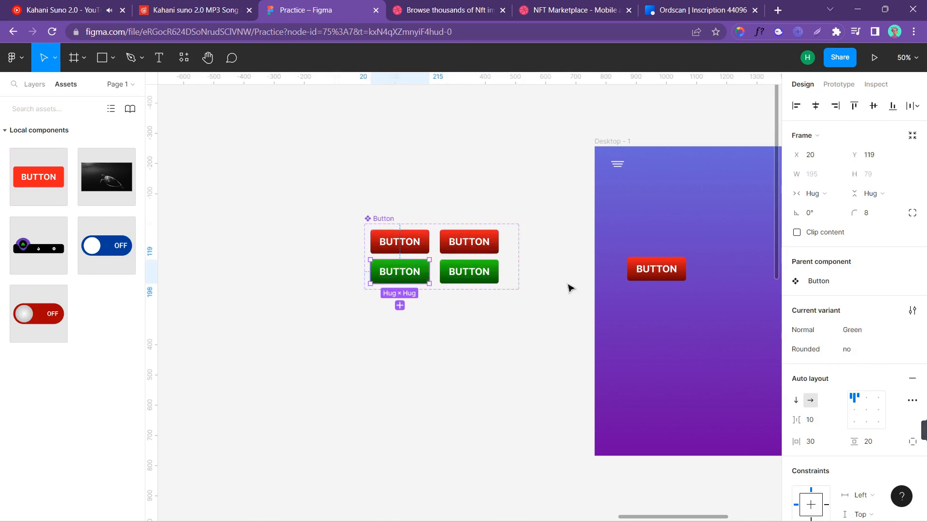
{"action": "left_click", "coordinate": [494, 251]}
{"action": "left_click", "coordinate": [848, 353]}
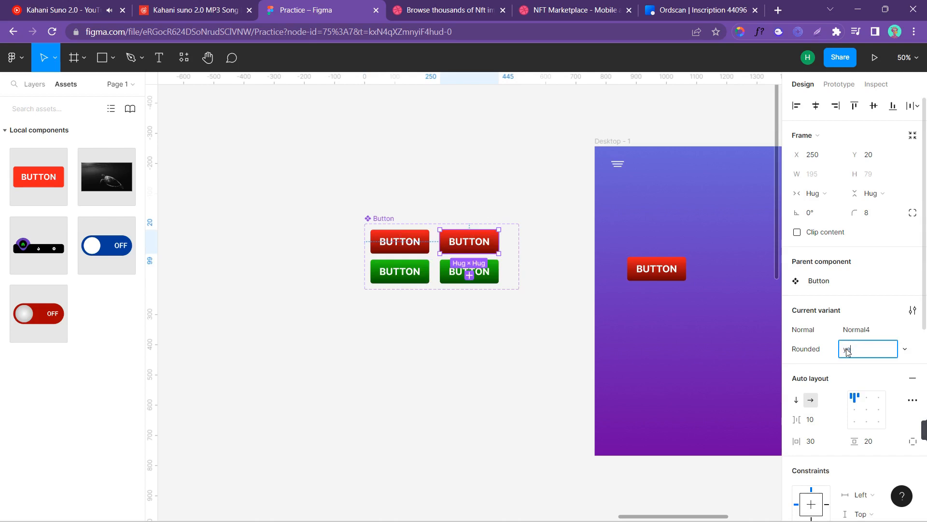
{"action": "type", "text": "yes"}
{"action": "key", "text": "Return"}
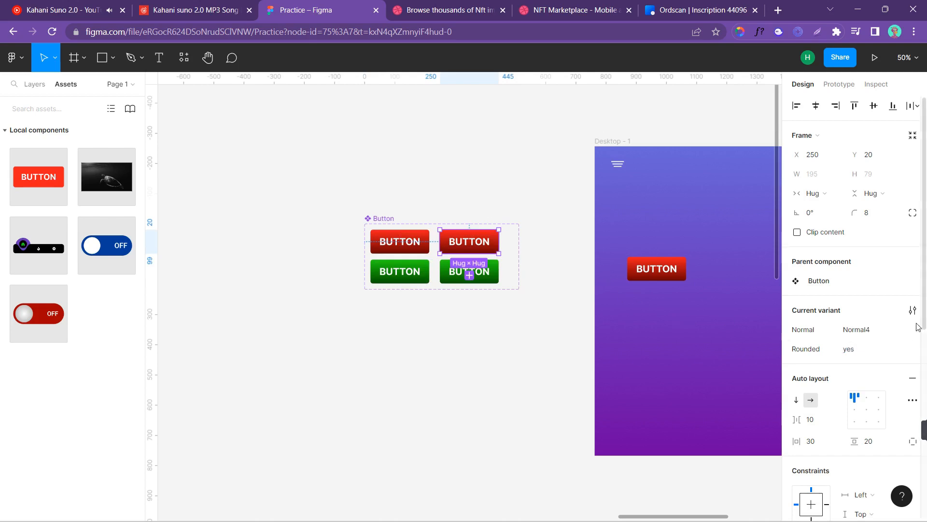
Step: Set the Normal property value of the duplicated red variant in the second column to "RoundedRed"
{"action": "left_click", "coordinate": [862, 332]}
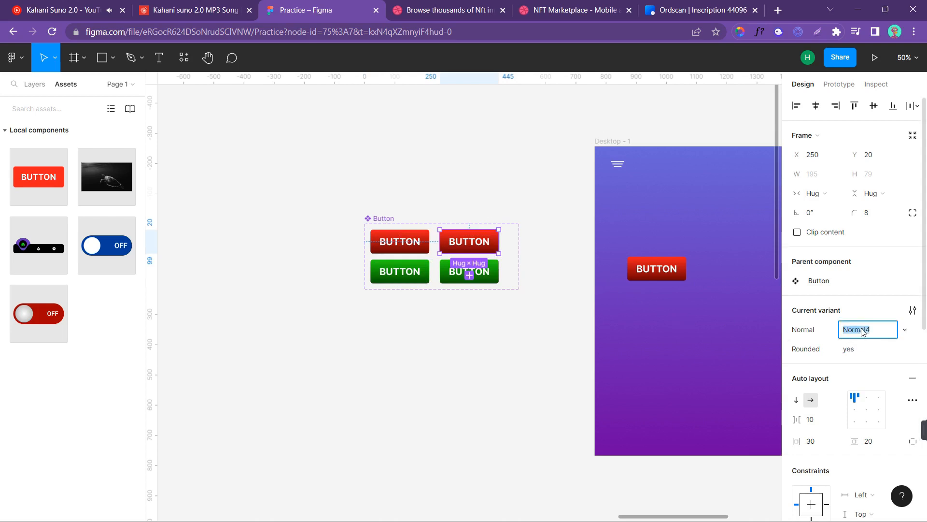
{"action": "type", "text": "RoundedRed"}
{"action": "key", "text": "Return"}
Step: Set the duplicated green variant's Rounded property to "yes" and its Normal property to "RoundedGreen"
{"action": "left_click", "coordinate": [491, 273]}
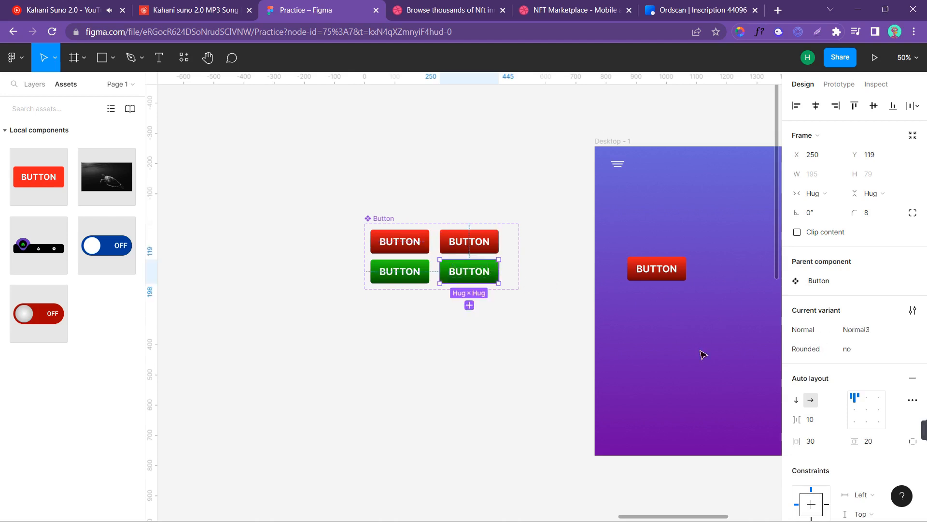
{"action": "left_click", "coordinate": [855, 352]}
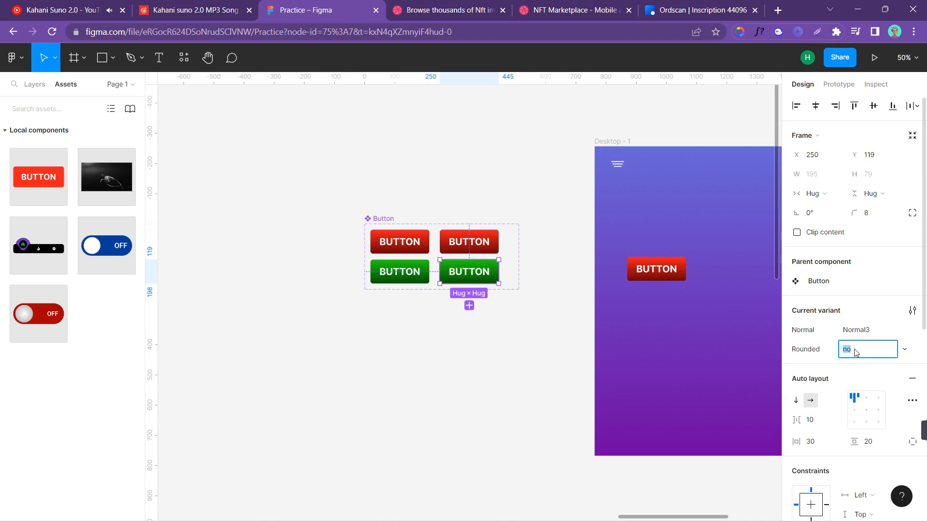
{"action": "type", "text": "yes"}
{"action": "key", "text": "Return"}
{"action": "left_click", "coordinate": [859, 329]}
{"action": "type", "text": "RoundedG"}
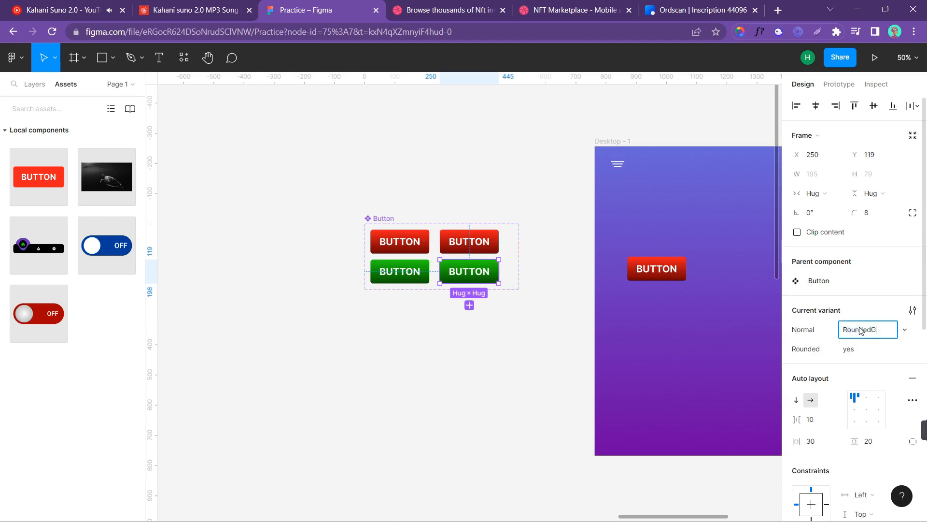
{"action": "type", "text": "reen"}
{"action": "key", "text": "Return"}
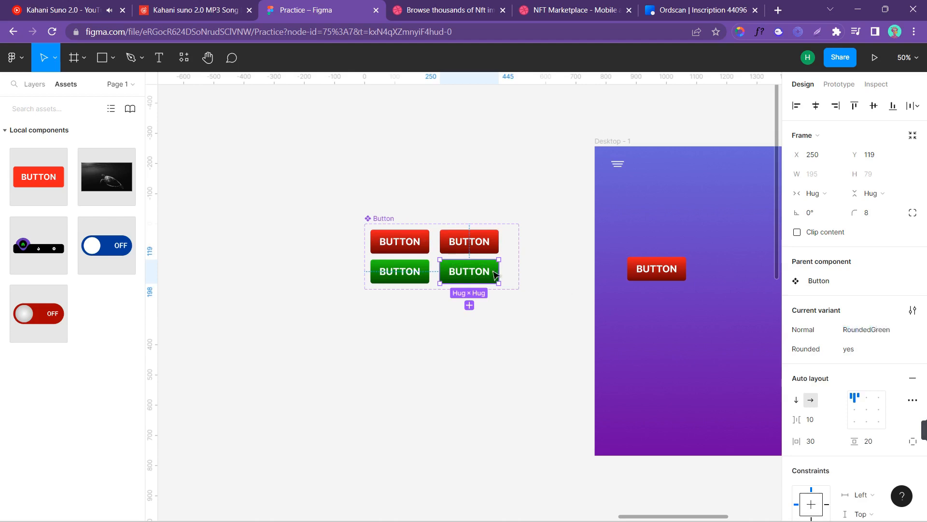
Step: Set the corner radius of both the RoundedRed and RoundedGreen variants to 100
{"action": "left_click", "coordinate": [488, 245]}
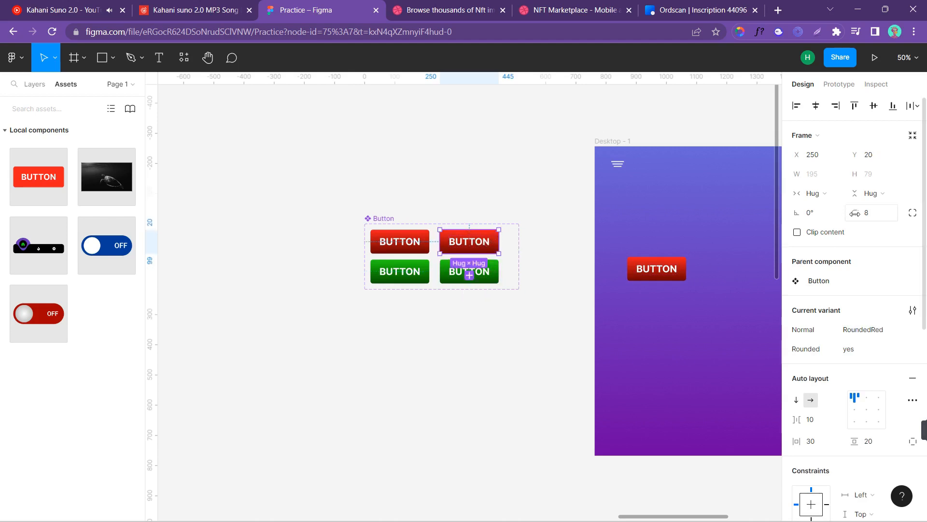
{"action": "left_click", "coordinate": [866, 214]}
{"action": "key", "text": "Return"}
{"action": "left_click", "coordinate": [494, 281]}
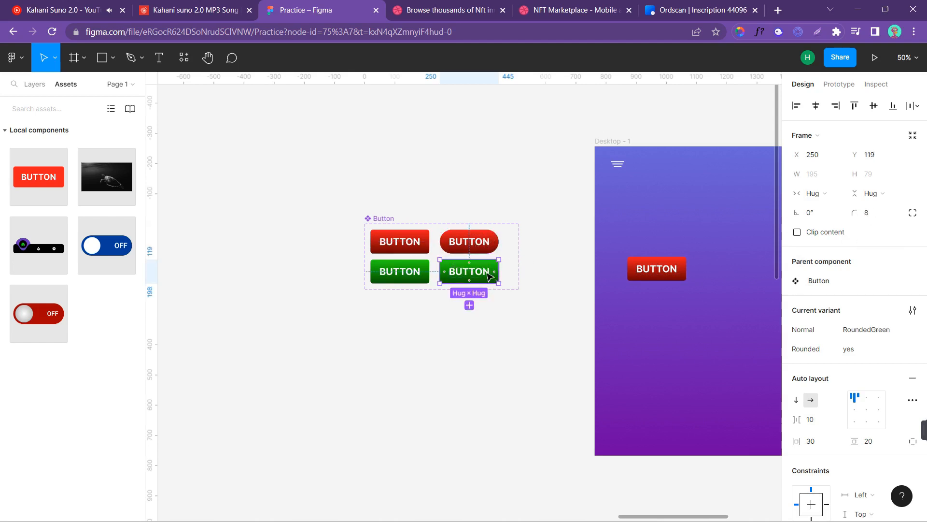
{"action": "left_click", "coordinate": [867, 214]}
{"action": "type", "text": "100"}
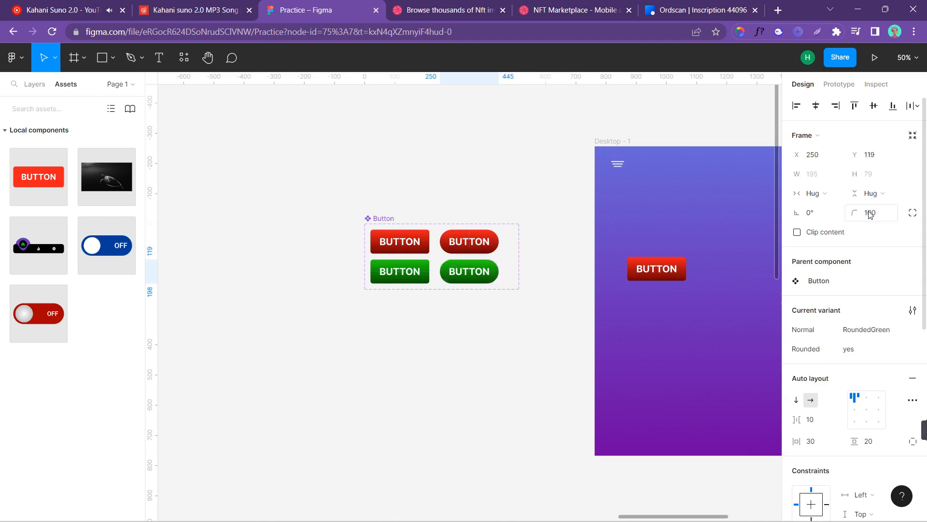
{"action": "key", "text": "Return"}
{"action": "left_click", "coordinate": [535, 268]}
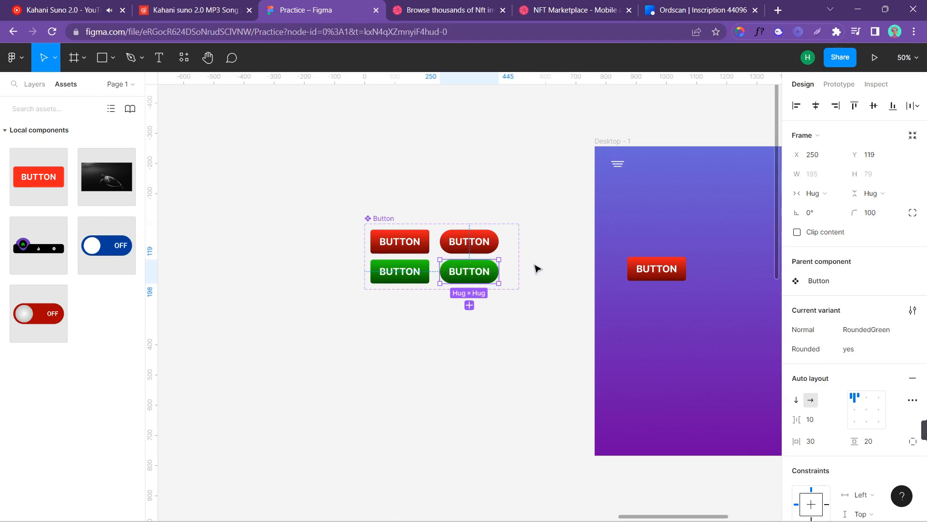
Step: Try a font size of 24 on the RoundedRed variant's label, and undo that change
{"action": "double_click", "coordinate": [483, 247]}
{"action": "left_click", "coordinate": [524, 205]}
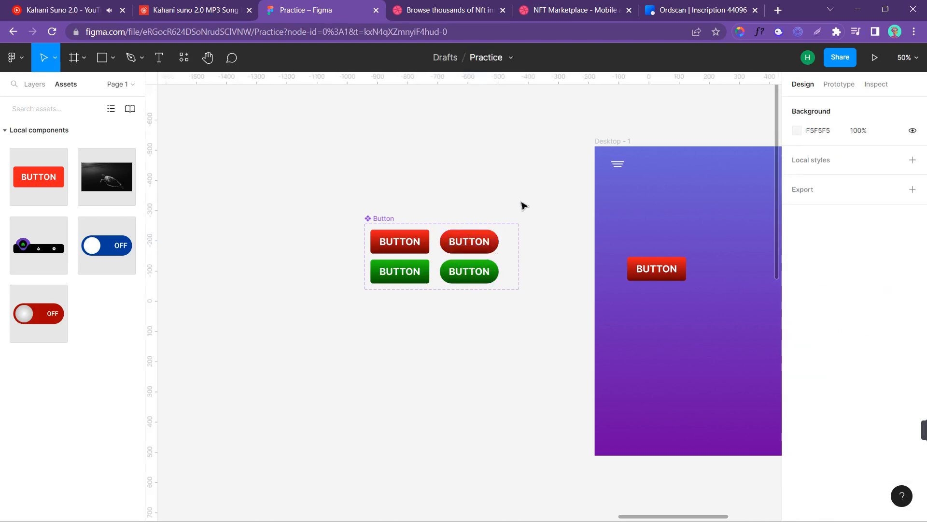
{"action": "double_click", "coordinate": [483, 247]}
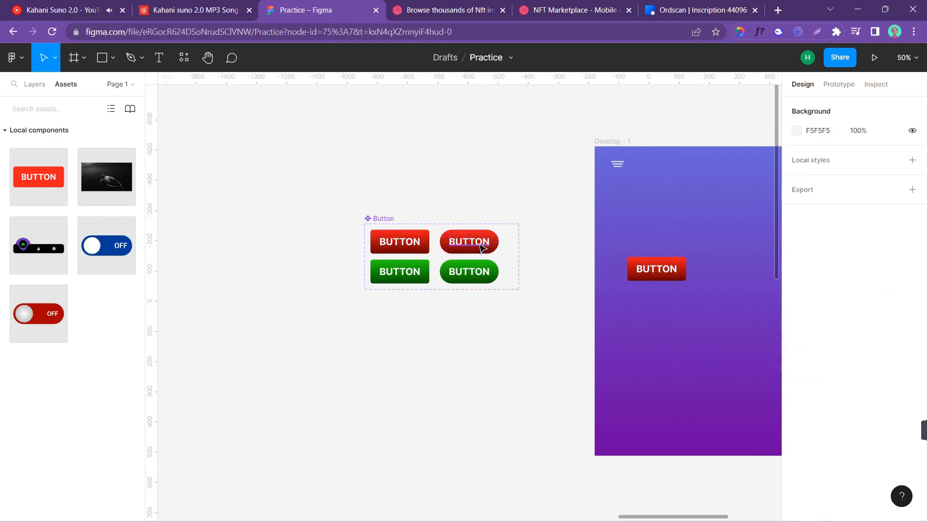
{"action": "left_click", "coordinate": [898, 360]}
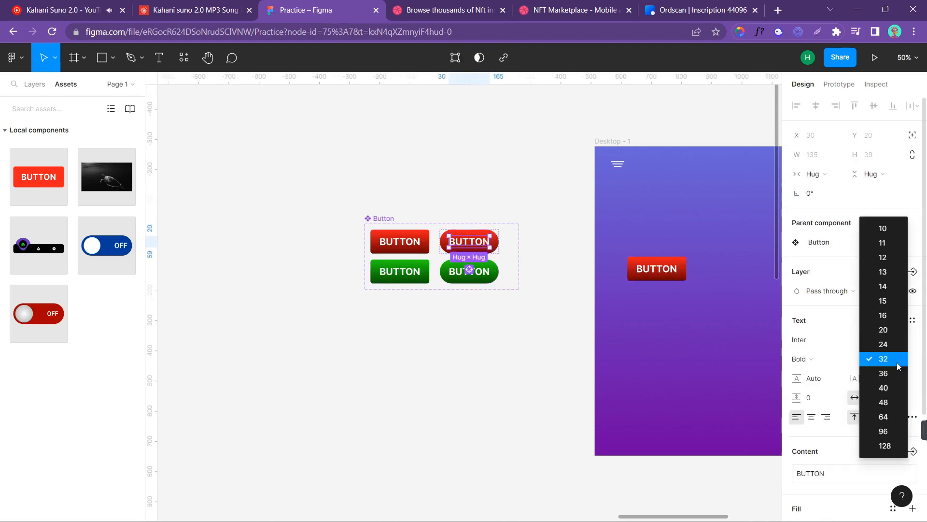
{"action": "left_click", "coordinate": [883, 344]}
{"action": "left_click", "coordinate": [525, 342]}
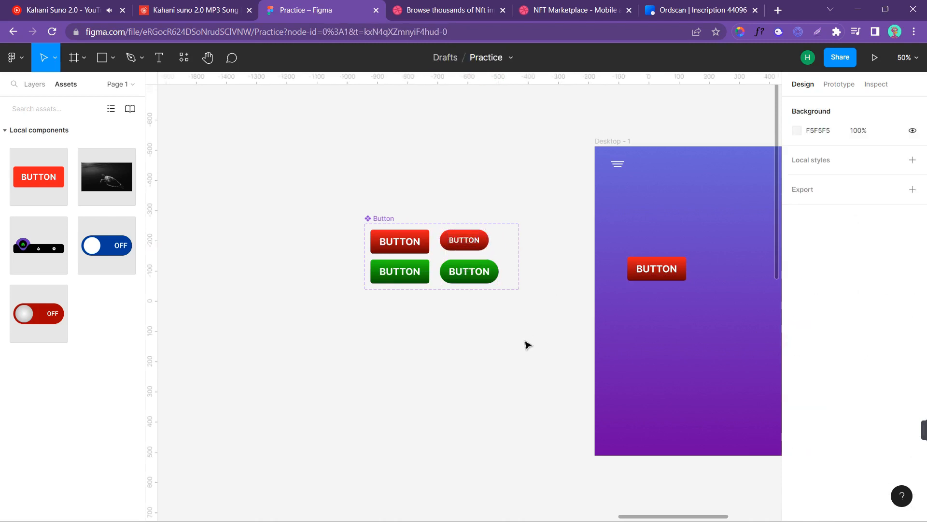
{"action": "key", "text": "ctrl+z"}
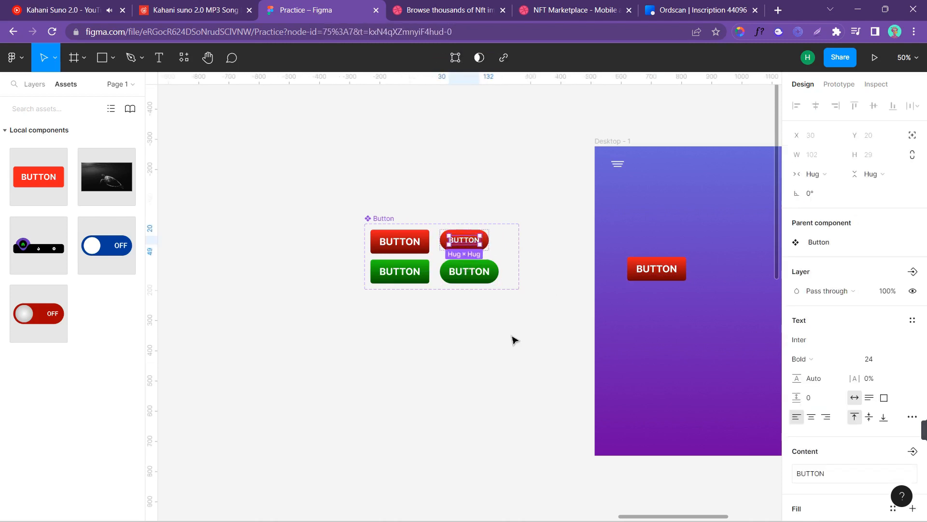
{"action": "left_click", "coordinate": [540, 293]}
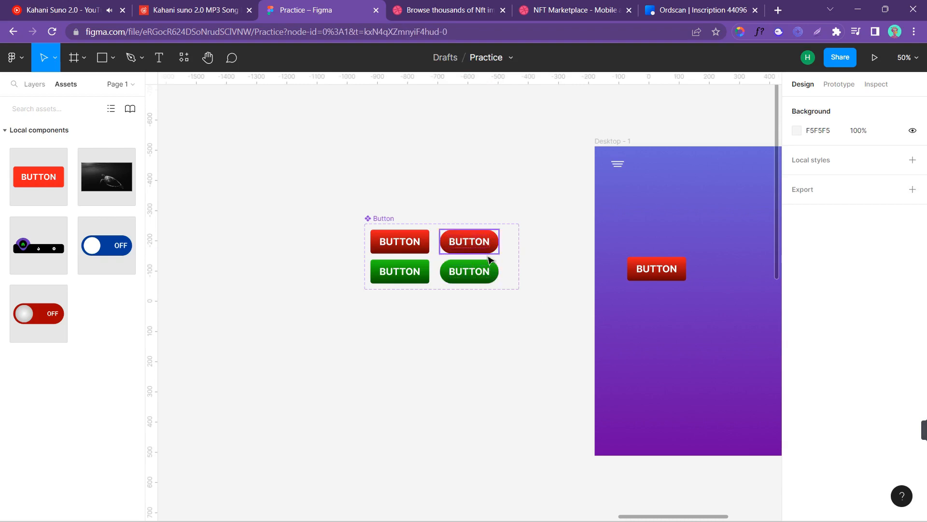
Step: Turn the Rounded property of the Button instance in the Desktop - 1 frame on and back off
{"action": "left_click", "coordinate": [667, 276]}
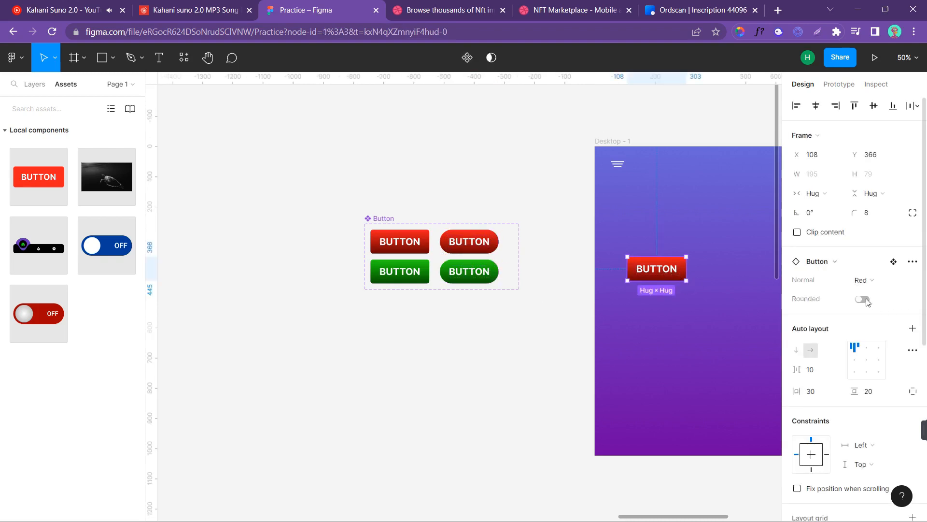
{"action": "left_click", "coordinate": [839, 263]}
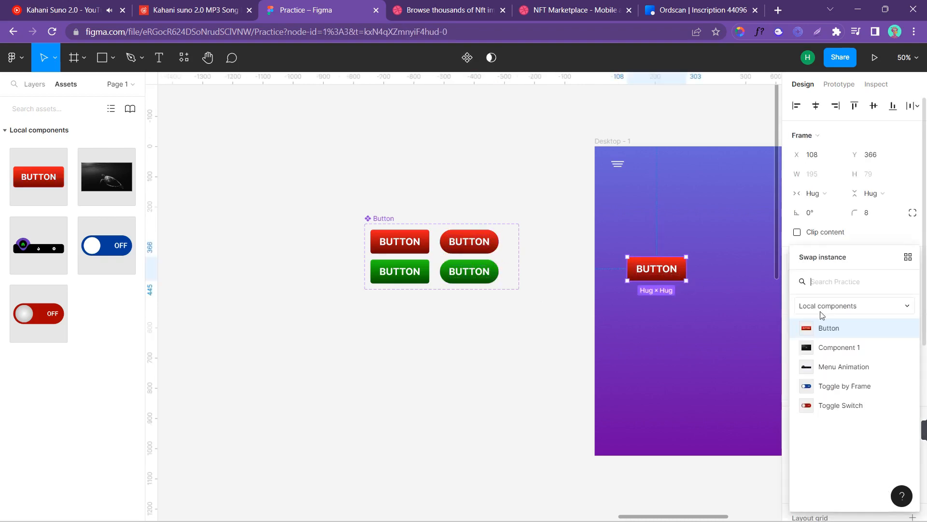
{"action": "left_click", "coordinate": [830, 329]}
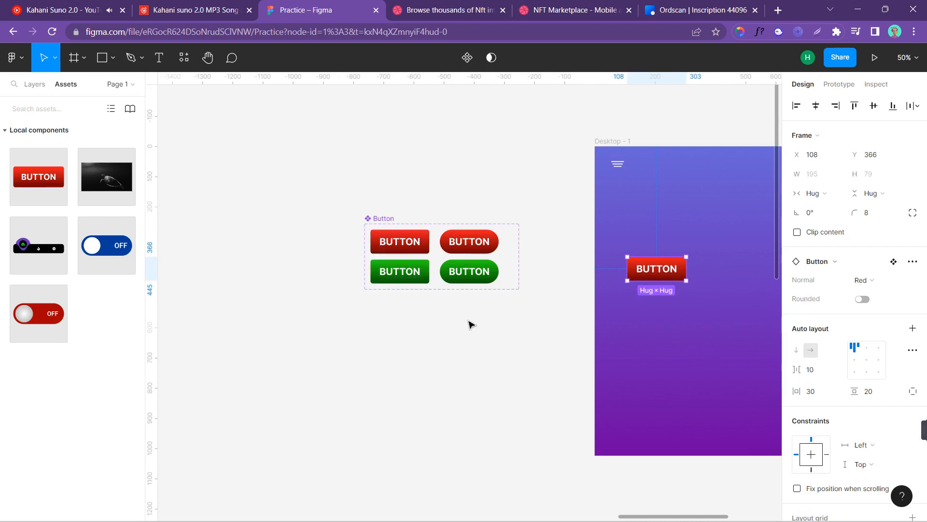
{"action": "left_click", "coordinate": [861, 299]}
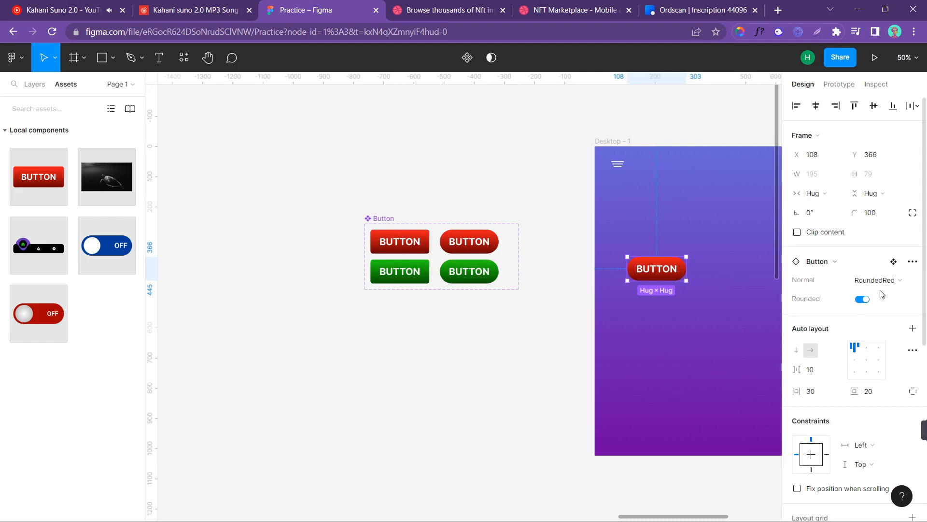
{"action": "left_click", "coordinate": [862, 299]}
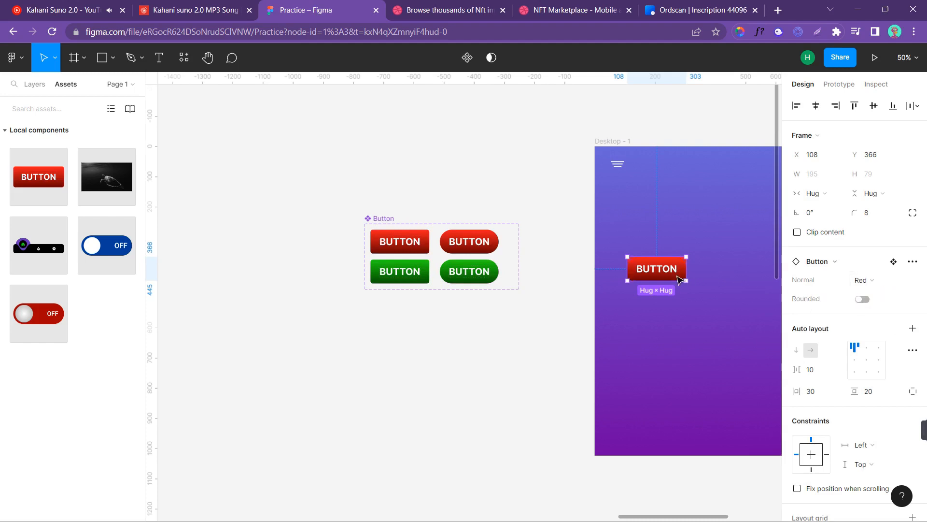
Step: Switch the Desktop - 1 instance's Normal property to Green and back to Red
{"action": "left_click", "coordinate": [887, 284]}
{"action": "left_click", "coordinate": [877, 292]}
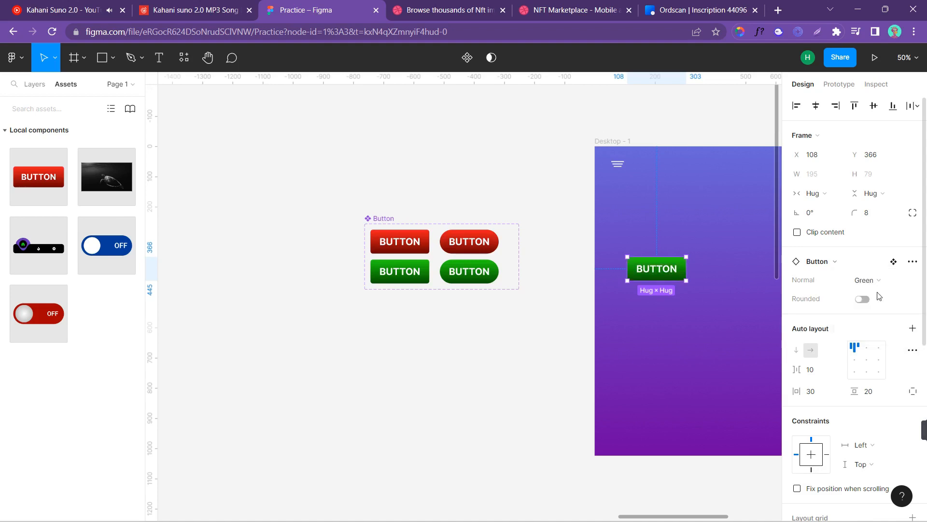
{"action": "left_click", "coordinate": [878, 281]}
{"action": "left_click", "coordinate": [865, 266]}
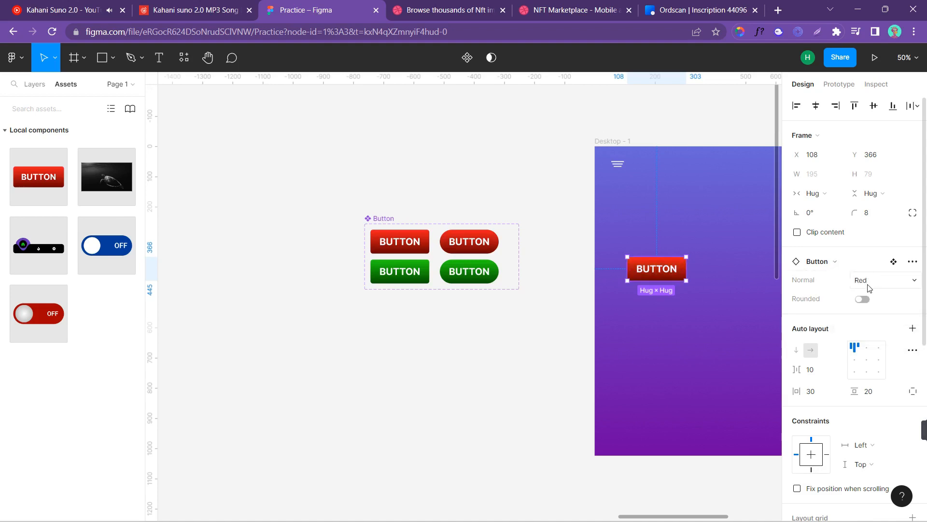
Step: Switch the Desktop - 1 instance to the RoundedGreen variant with Rounded on, and return it to Red
{"action": "left_click", "coordinate": [861, 300]}
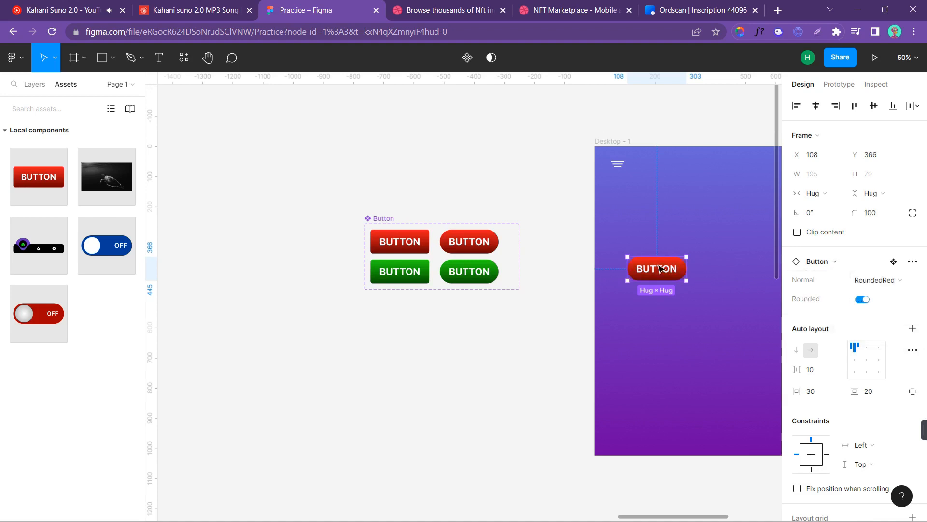
{"action": "left_click", "coordinate": [879, 281]}
{"action": "left_click", "coordinate": [881, 267]}
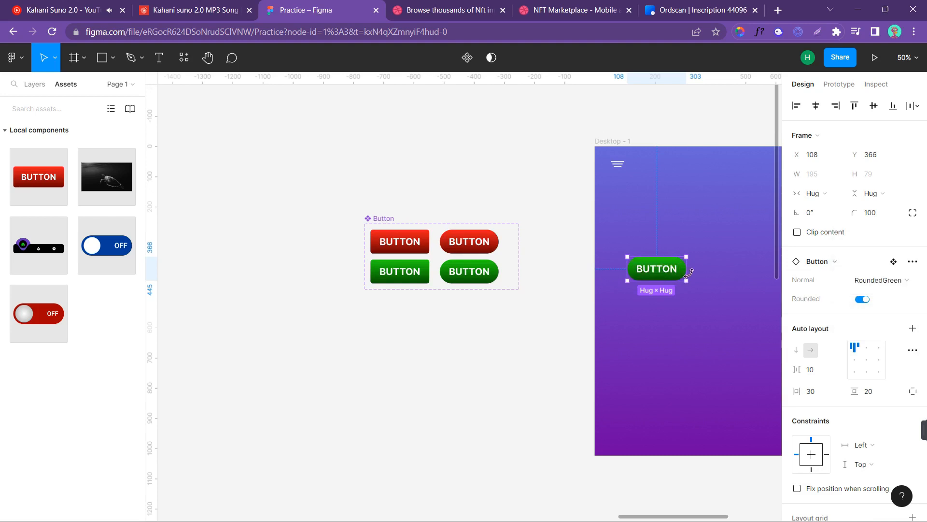
{"action": "left_click", "coordinate": [694, 308]}
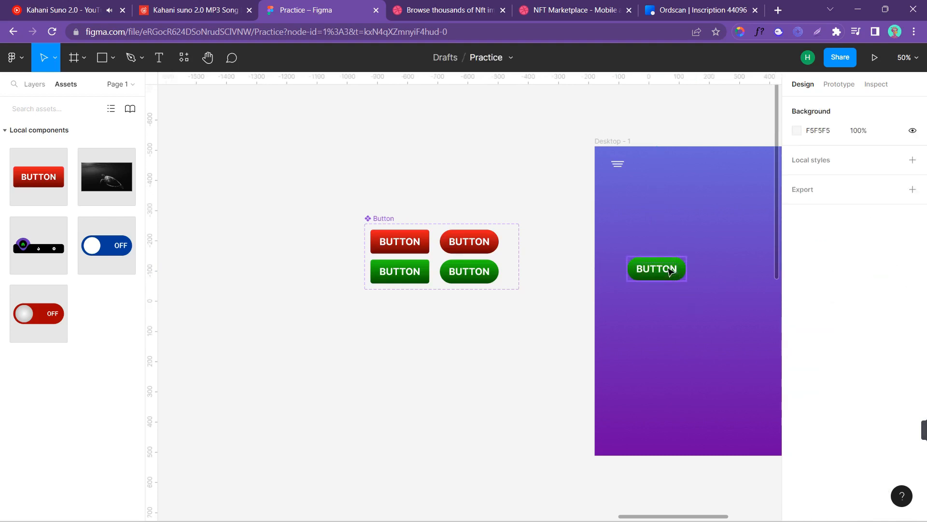
{"action": "left_click", "coordinate": [671, 272]}
{"action": "left_click", "coordinate": [896, 282]}
{"action": "left_click", "coordinate": [867, 252]}
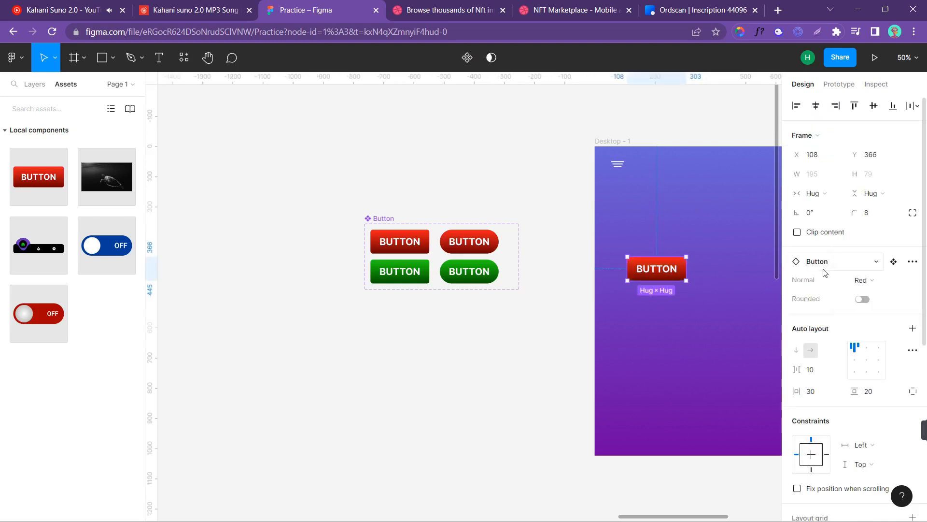
Step: Duplicate the red instance about 67 px below the original in Desktop - 1 and make the copy a RoundedGreen variant
{"action": "left_click_drag", "start_coordinate": [676, 270], "coordinate": [677, 314]}
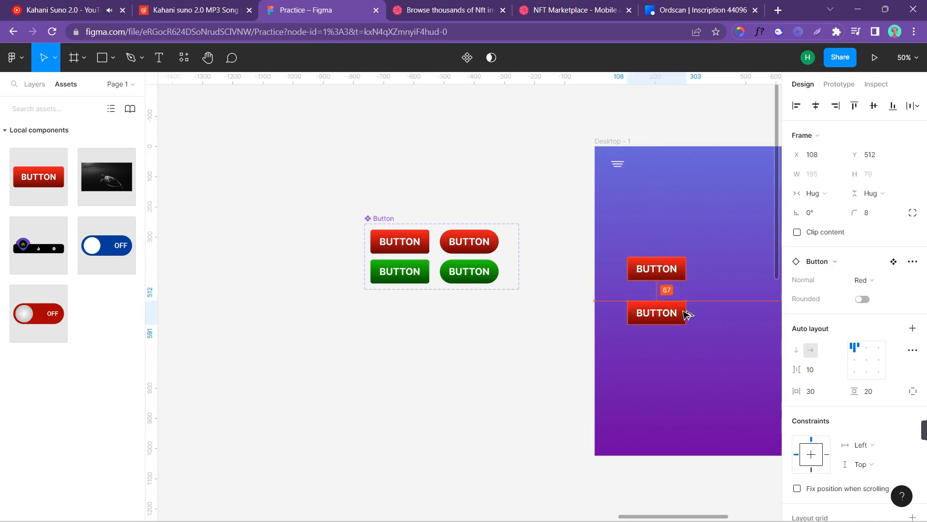
{"action": "left_click", "coordinate": [862, 300]}
{"action": "left_click", "coordinate": [899, 282]}
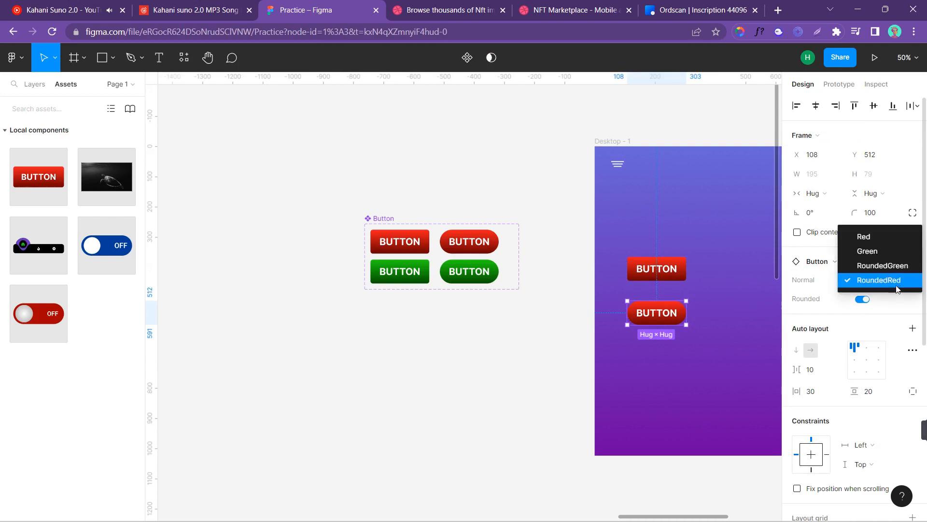
{"action": "left_click", "coordinate": [890, 267]}
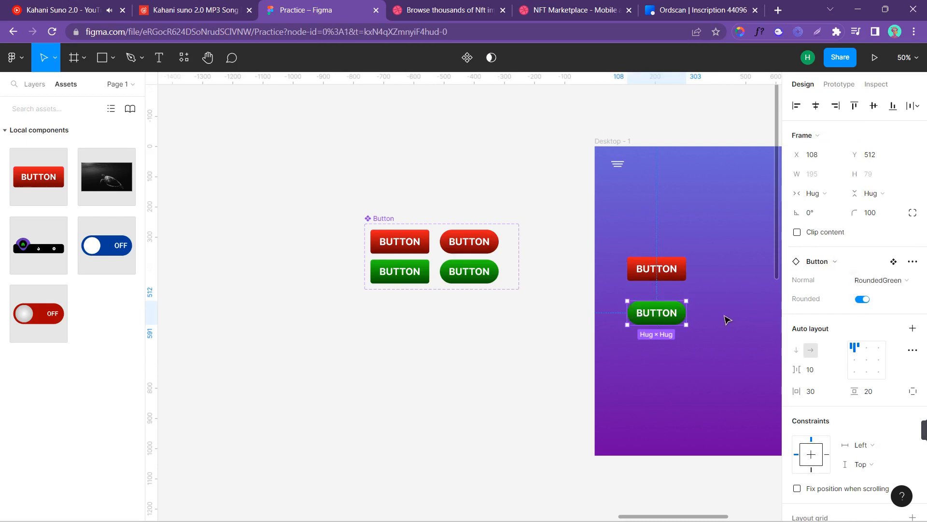
{"action": "left_click", "coordinate": [617, 317]}
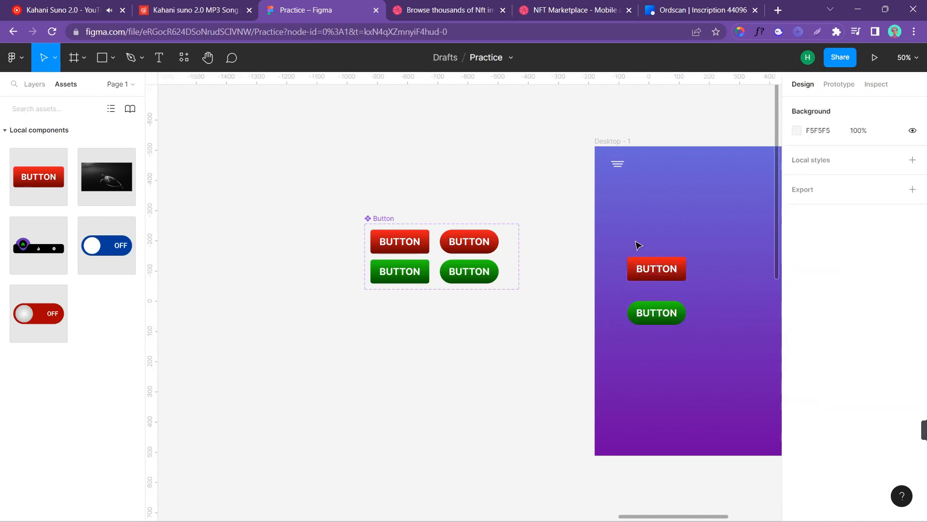
Step: Add a While hovering interaction that changes the square red Button variant to the square Green variant, using the Instant animation
{"action": "key", "text": "shift+0"}
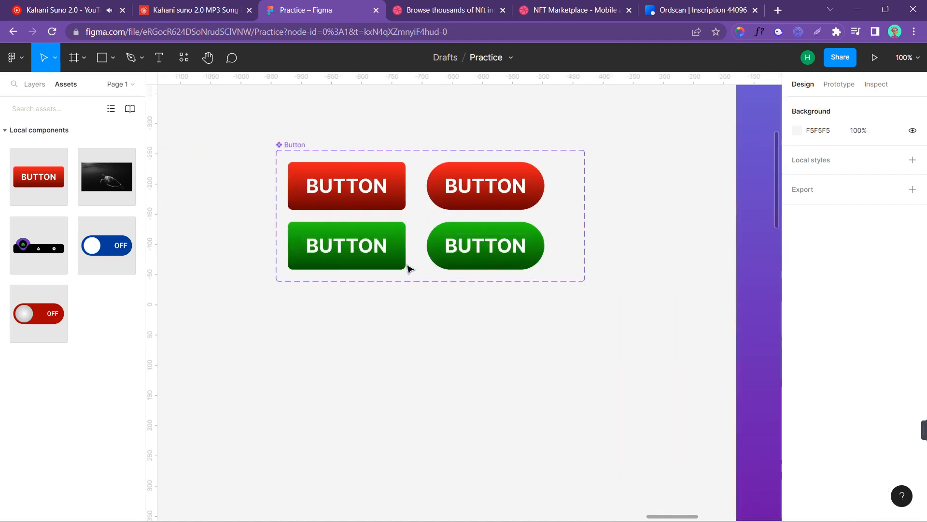
{"action": "left_click", "coordinate": [378, 206]}
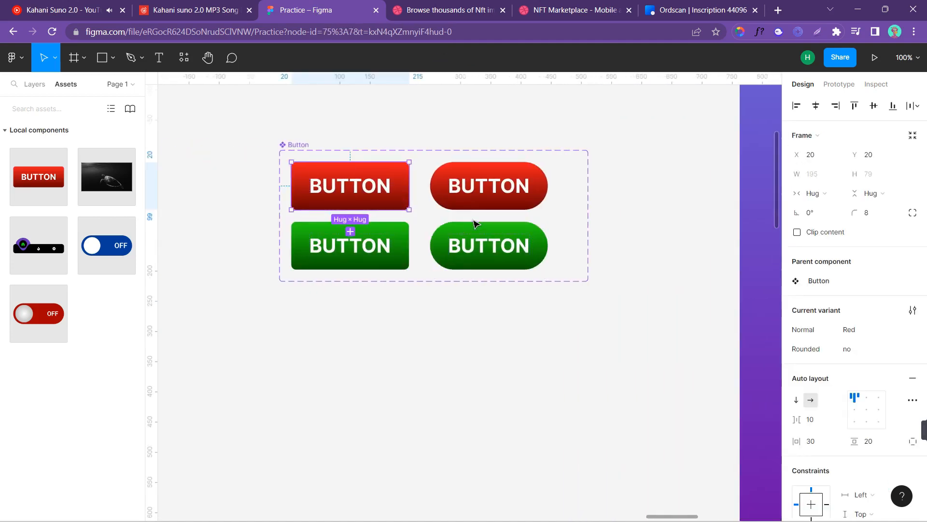
{"action": "left_click", "coordinate": [842, 85]}
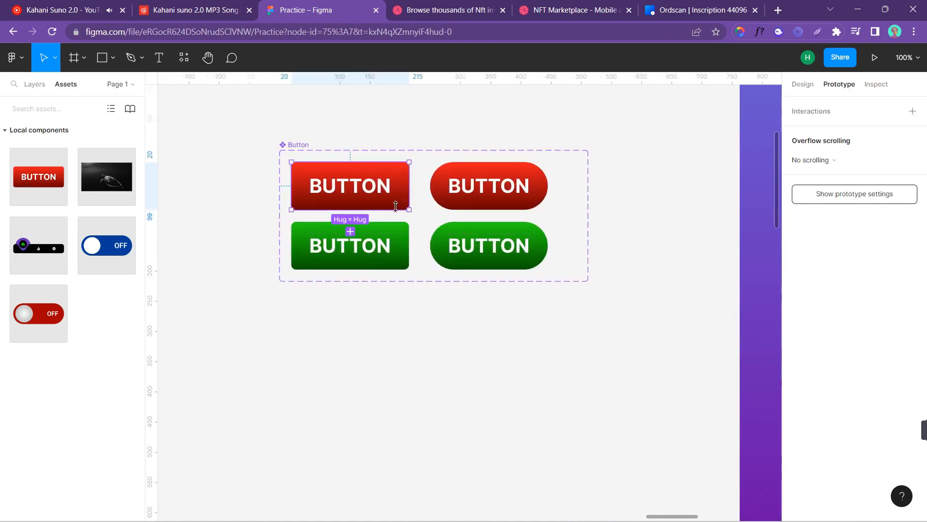
{"action": "left_click_drag", "start_coordinate": [351, 211], "coordinate": [351, 232]}
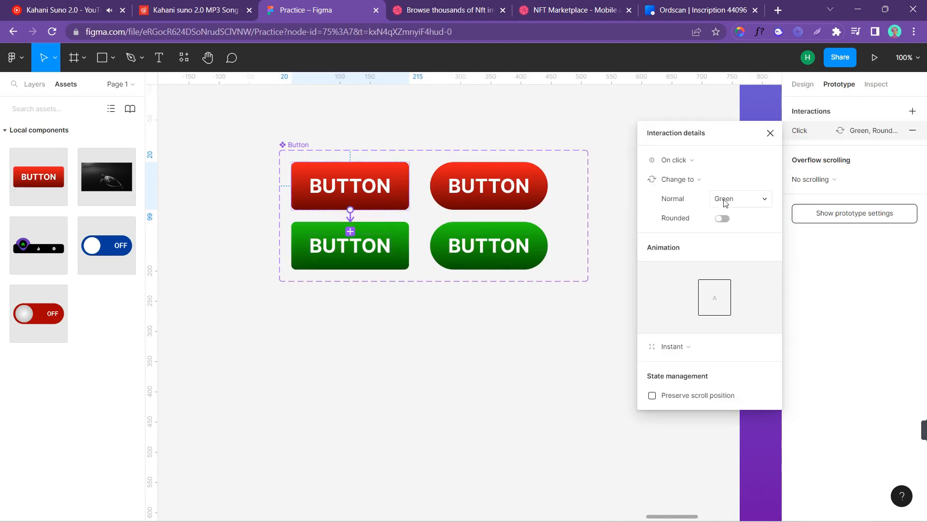
{"action": "left_click", "coordinate": [695, 164]}
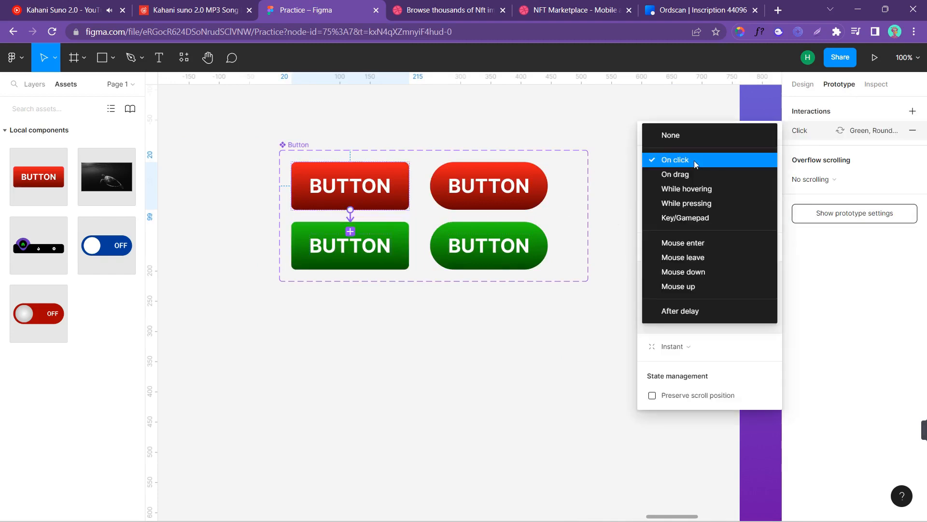
{"action": "left_click", "coordinate": [704, 189]}
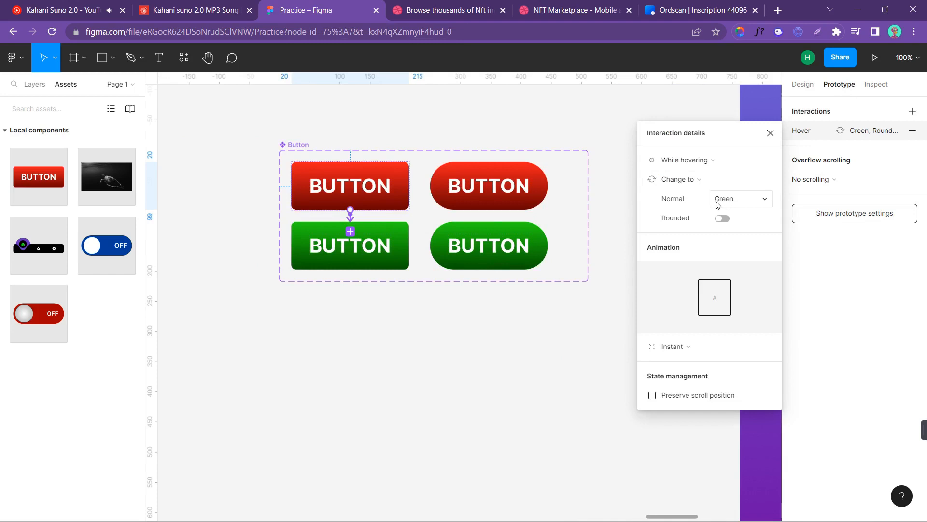
{"action": "left_click", "coordinate": [677, 346]}
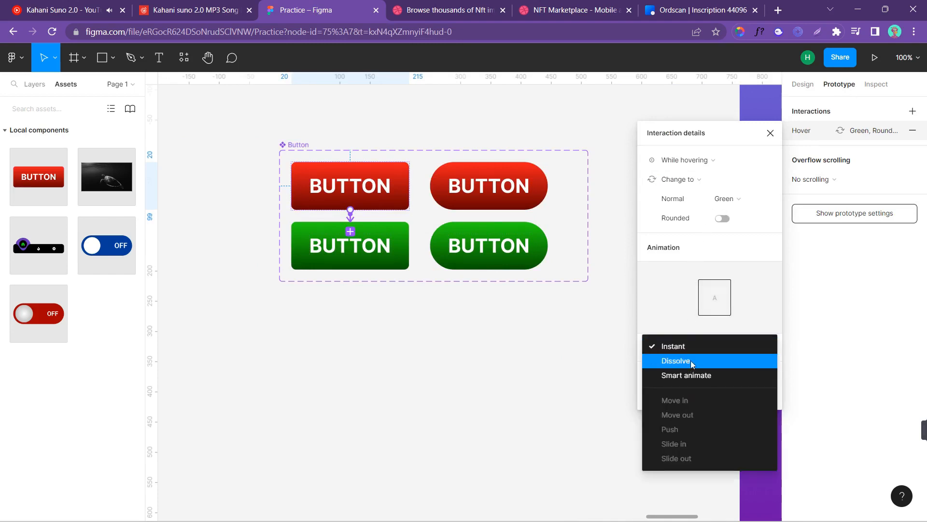
{"action": "left_click", "coordinate": [688, 344]}
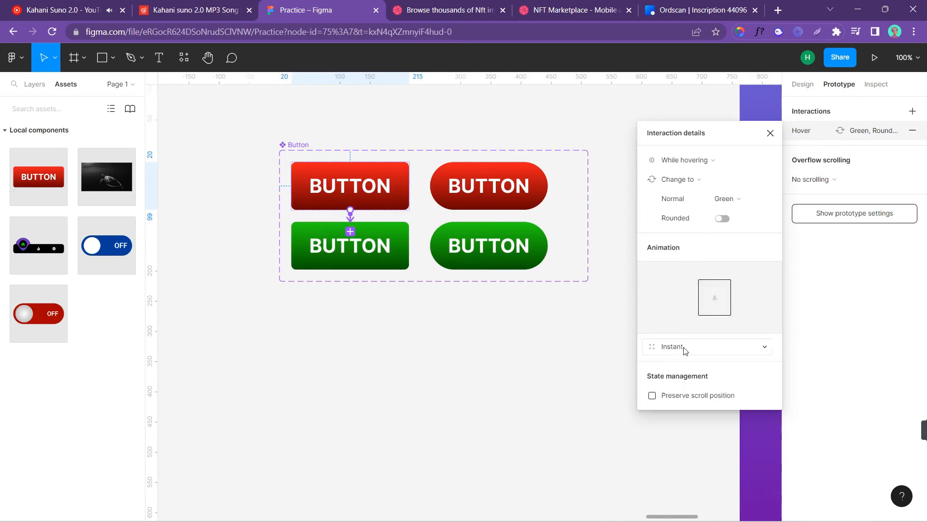
{"action": "left_click", "coordinate": [770, 139]}
Step: Add a While hovering interaction that changes the rounded red variant to RoundedGreen, using the Instant animation
{"action": "left_click", "coordinate": [505, 203]}
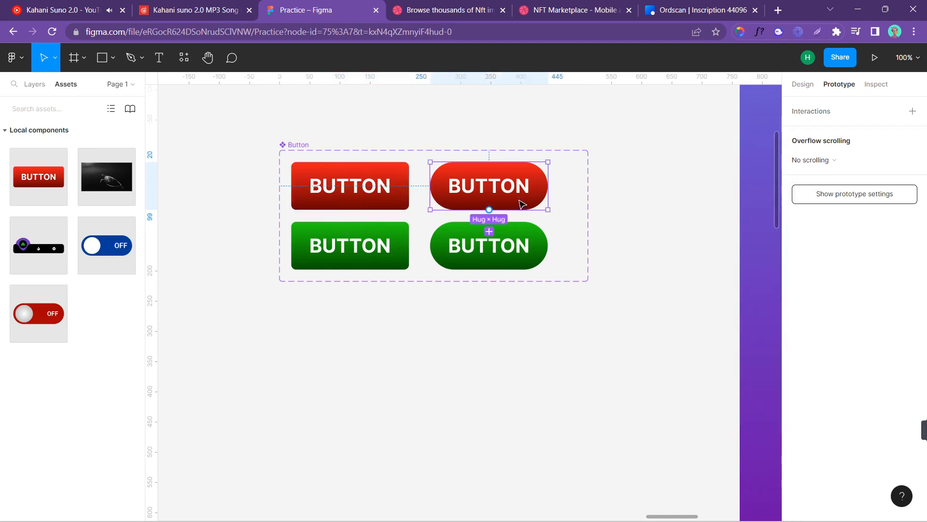
{"action": "left_click_drag", "start_coordinate": [489, 210], "coordinate": [489, 239]}
{"action": "left_click", "coordinate": [681, 159]}
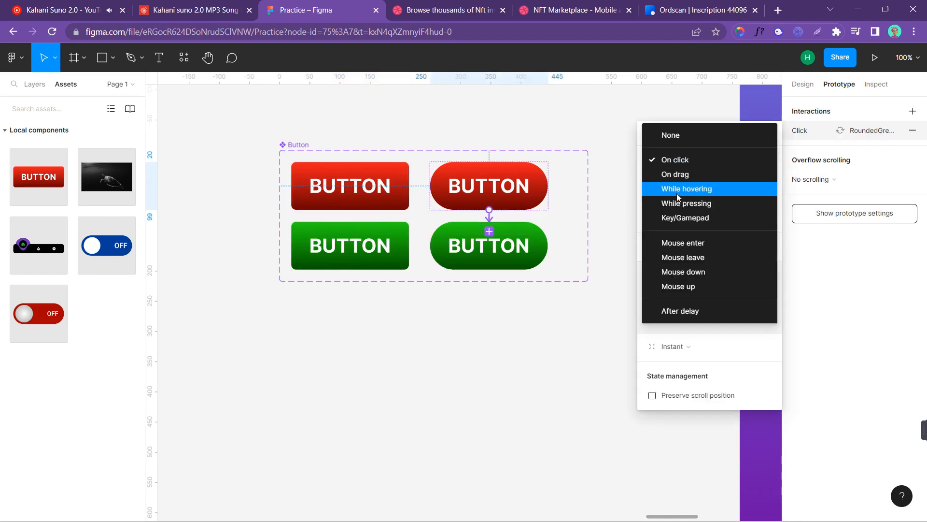
{"action": "left_click", "coordinate": [690, 193]}
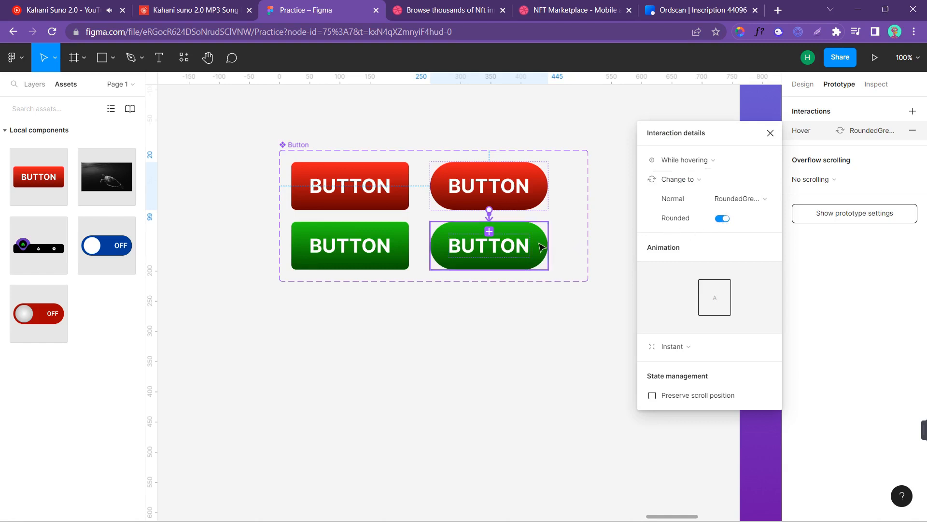
{"action": "left_click", "coordinate": [671, 346]}
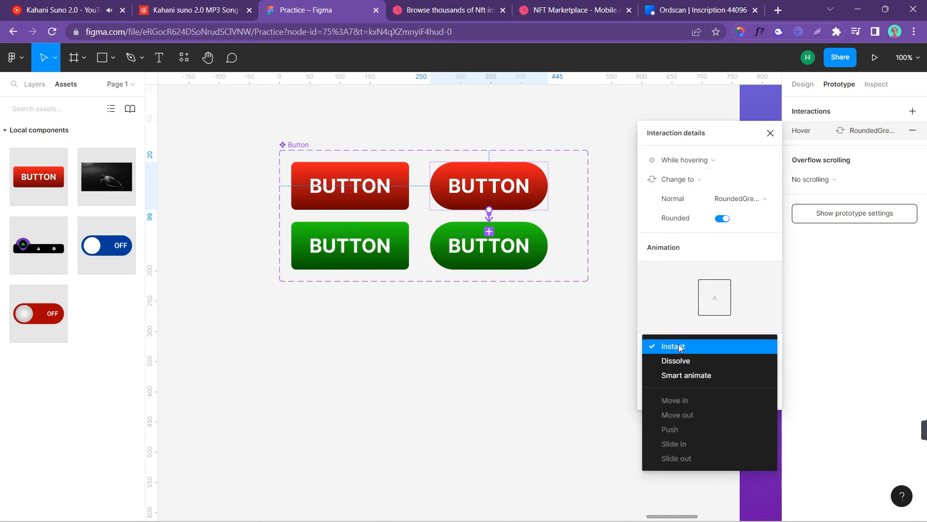
{"action": "left_click", "coordinate": [679, 345]}
{"action": "left_click", "coordinate": [770, 133]}
{"action": "left_click", "coordinate": [695, 223]}
Step: Preview the Desktop - 1 frame as a prototype to test the square button's hover, and return to the design file
{"action": "scroll", "coordinate": [696, 224], "scroll_direction": "right", "scroll_amount": 5}
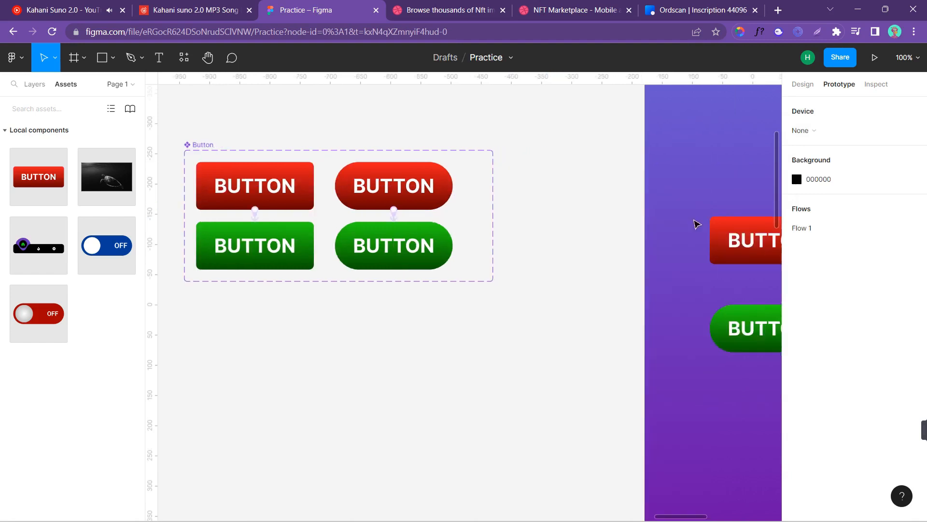
{"action": "key", "text": "ctrl+minus"}
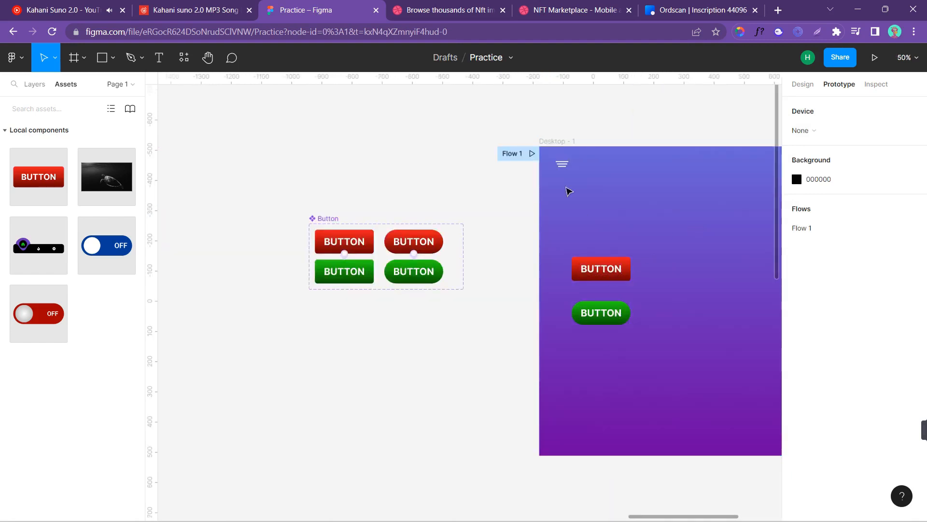
{"action": "left_click", "coordinate": [564, 141]}
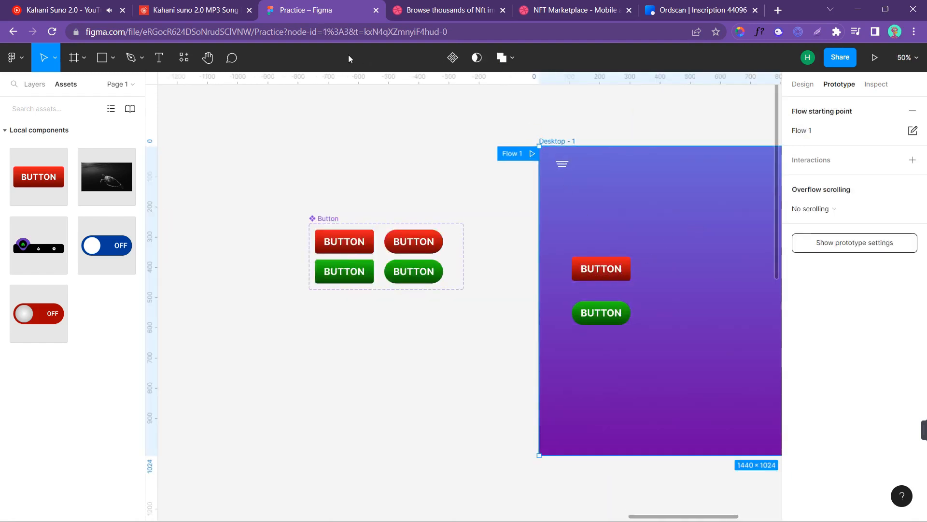
{"action": "left_click", "coordinate": [874, 58]}
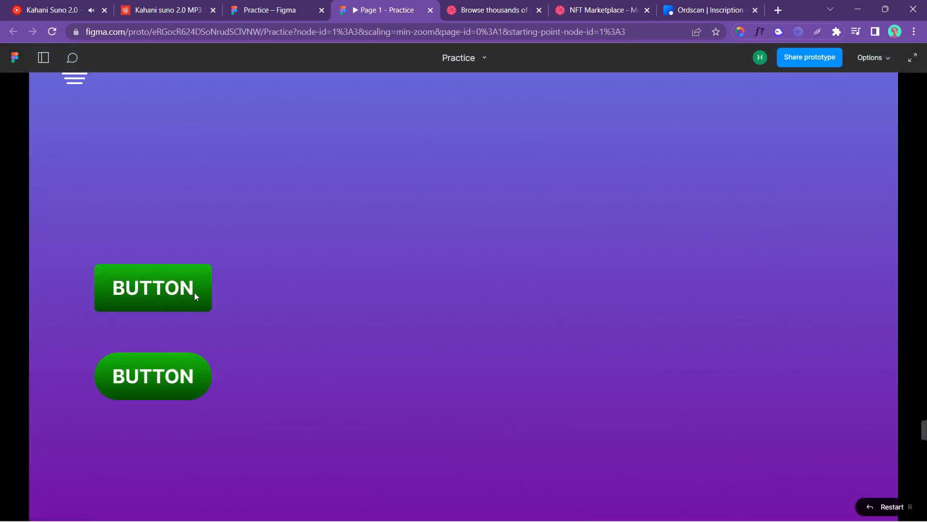
{"action": "left_click", "coordinate": [288, 11]}
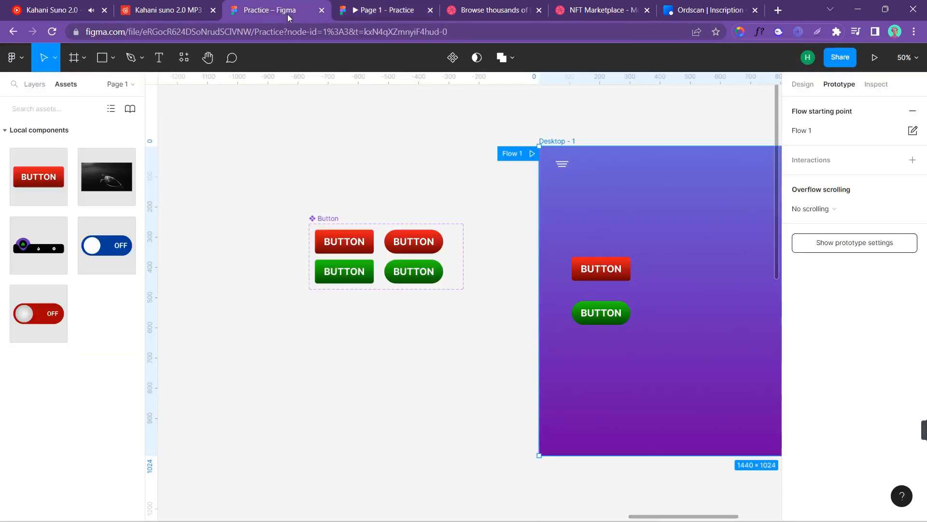
Step: Switch the lower rounded instance in Desktop - 1 to the RoundedRed variant and check the buttons in the prototype preview
{"action": "left_click", "coordinate": [601, 313]}
{"action": "left_click", "coordinate": [805, 84]}
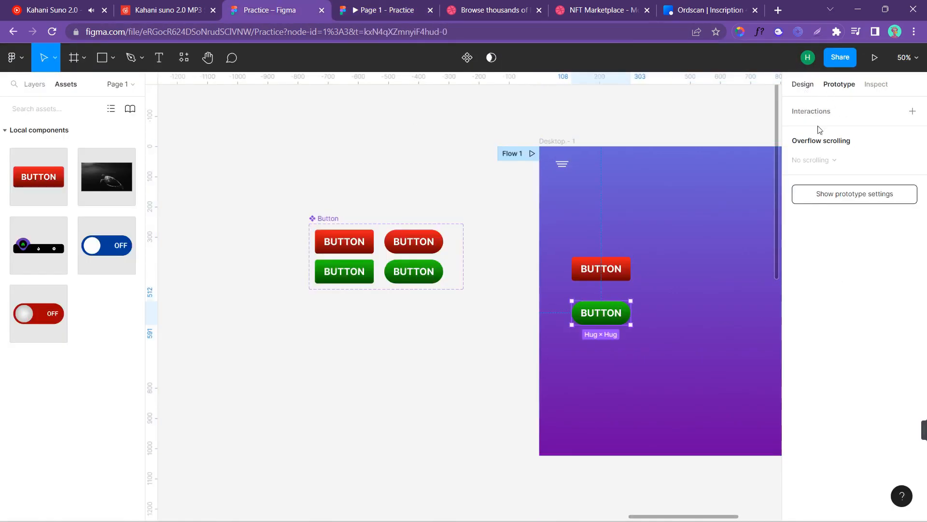
{"action": "left_click", "coordinate": [914, 282]}
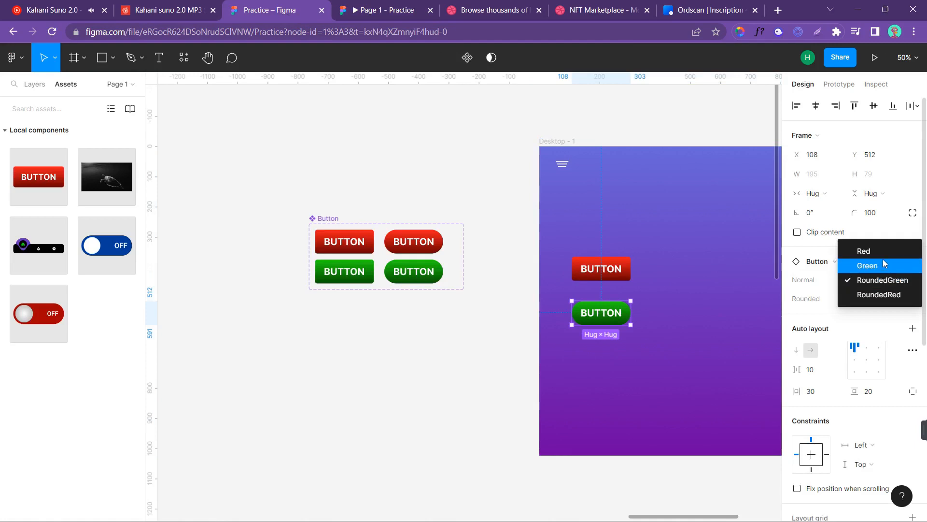
{"action": "left_click", "coordinate": [880, 295]}
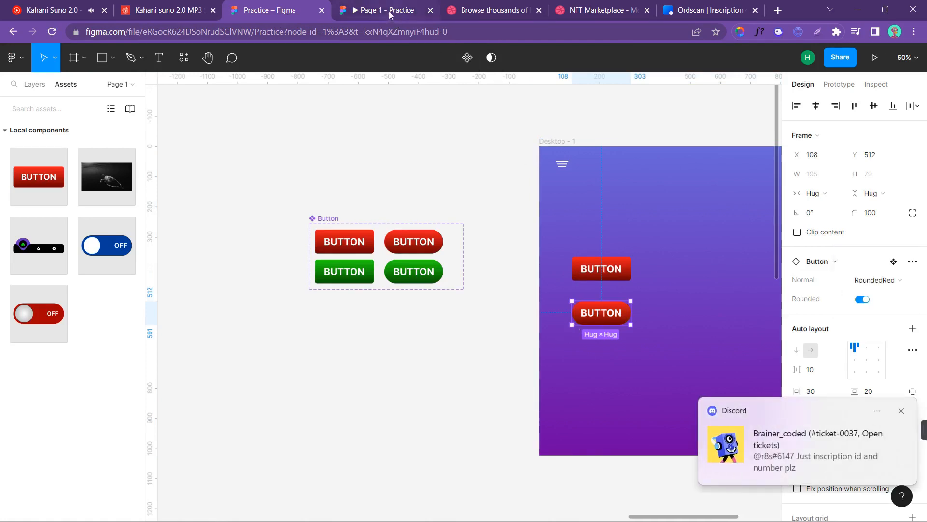
{"action": "left_click", "coordinate": [386, 11]}
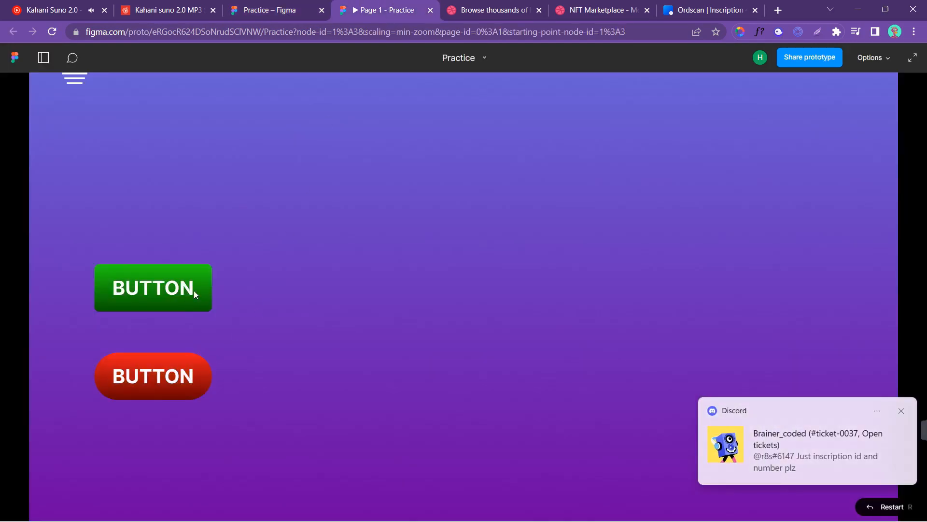
{"action": "left_click", "coordinate": [282, 12]}
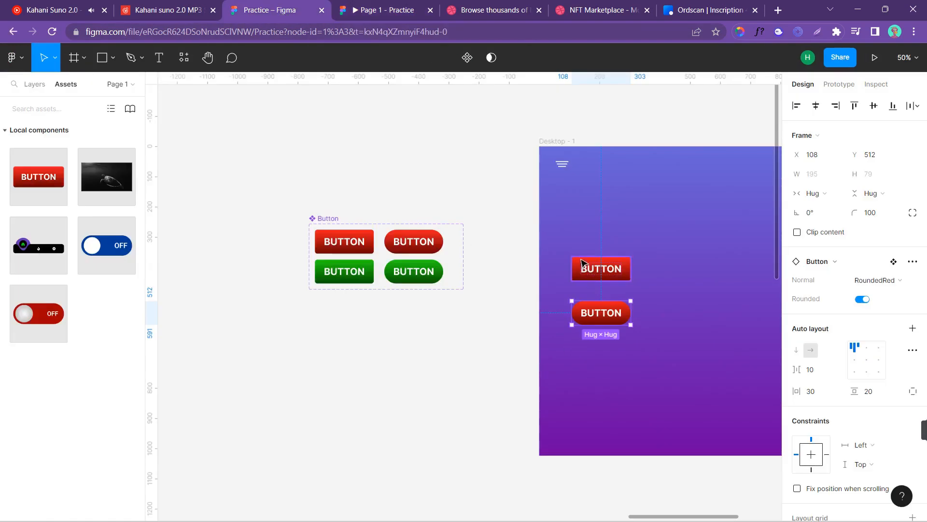
Step: Try to align the two button instances in Desktop - 1 by their vertical centers, and undo the alignment
{"action": "left_click", "coordinate": [585, 265]}
{"action": "left_click", "coordinate": [623, 314], "text": "shift"}
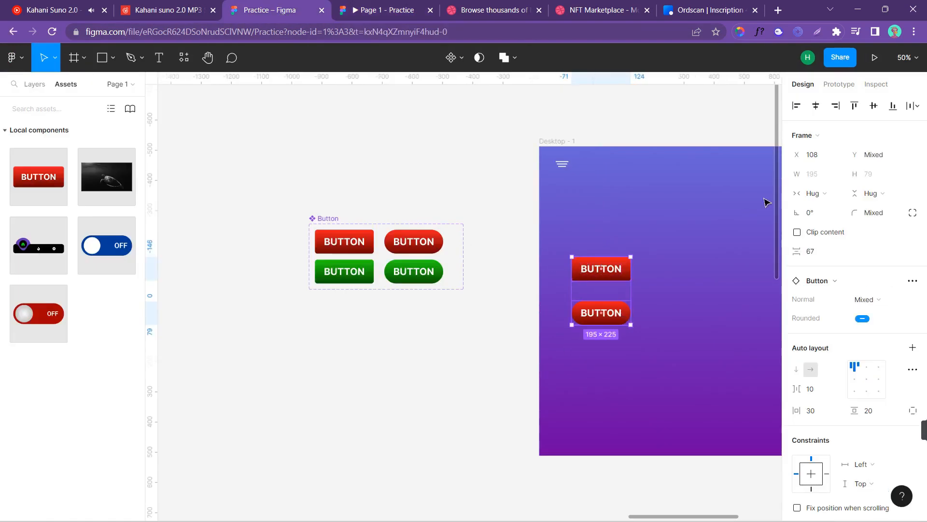
{"action": "left_click", "coordinate": [855, 106]}
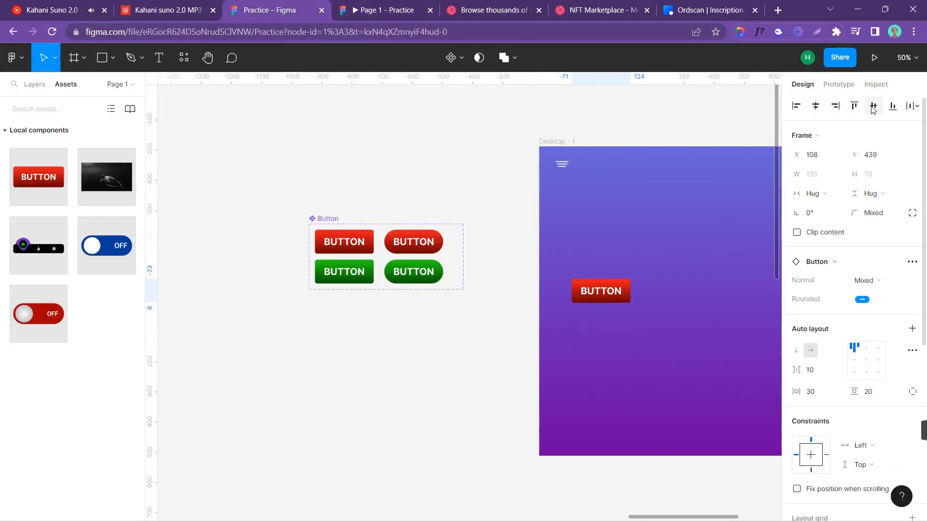
{"action": "scroll", "coordinate": [663, 310], "scroll_direction": "right", "scroll_amount": 3}
{"action": "scroll", "coordinate": [663, 310], "scroll_direction": "right", "scroll_amount": 1}
{"action": "key", "text": "ctrl+z"}
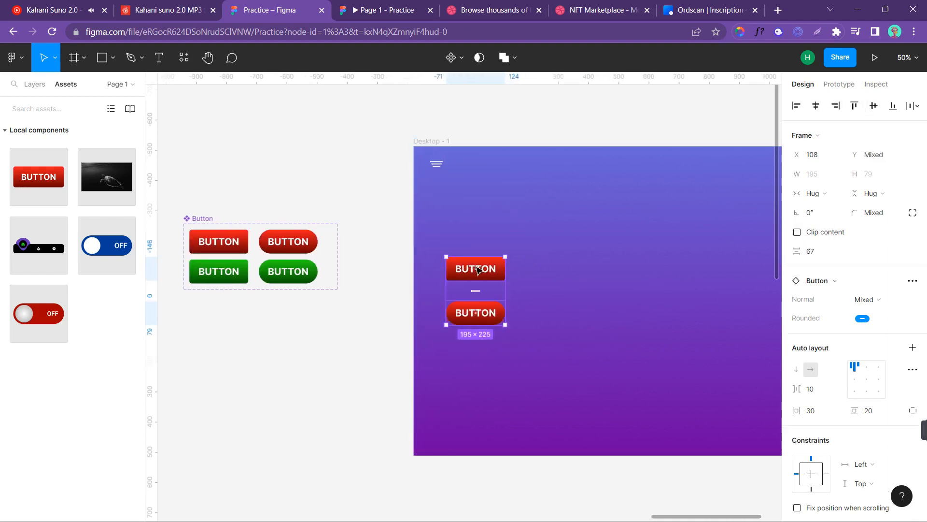
Step: Move both red button instances together to X 690 in Desktop - 1 and check their placement in the prototype preview
{"action": "left_click_drag", "start_coordinate": [477, 269], "coordinate": [658, 280]}
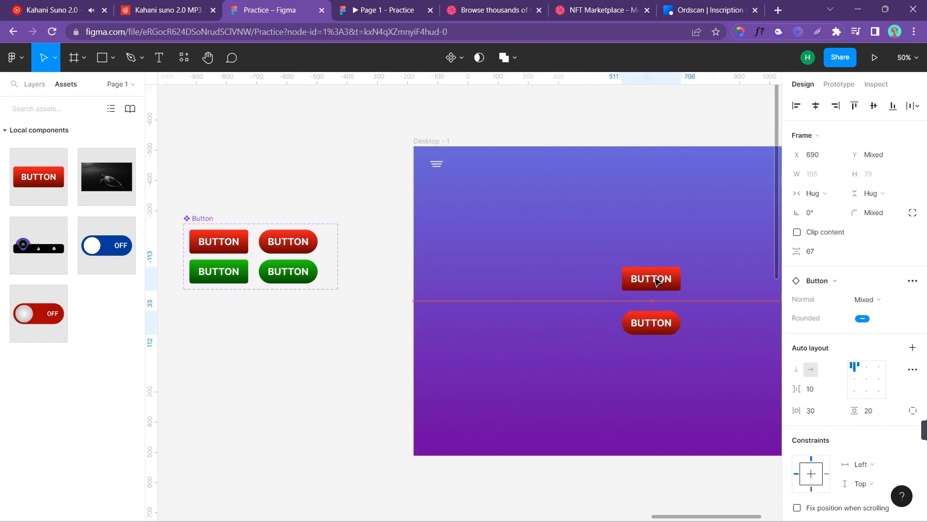
{"action": "left_click", "coordinate": [396, 4]}
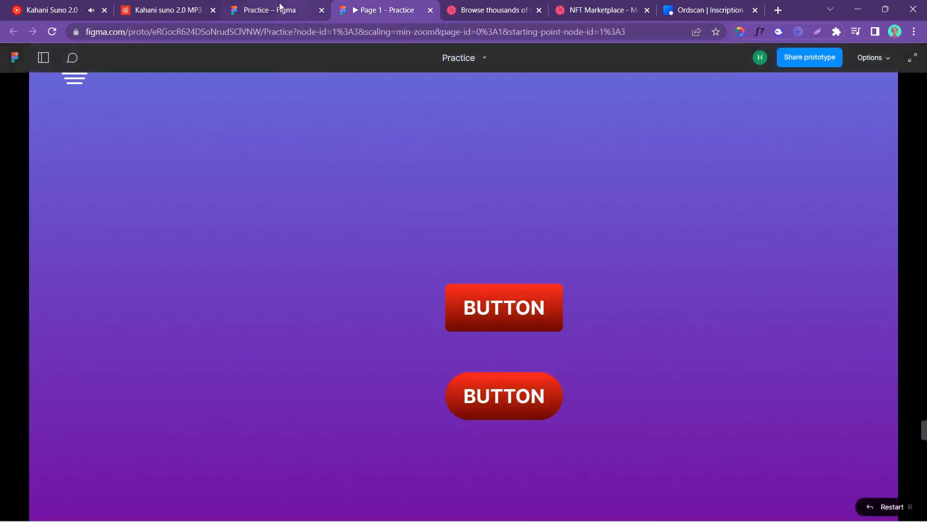
{"action": "left_click", "coordinate": [279, 10]}
Step: Duplicate the square red instance to X 352, Y 399 and place three more Button component instances around it in Desktop - 1
{"action": "left_click", "coordinate": [664, 287]}
{"action": "left_click_drag", "start_coordinate": [664, 287], "coordinate": [562, 287]}
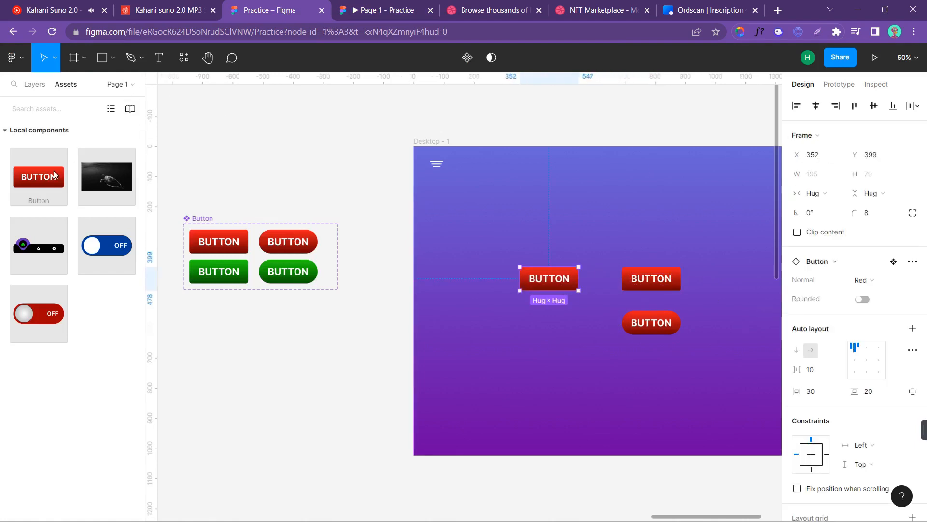
{"action": "left_click_drag", "start_coordinate": [46, 175], "coordinate": [571, 342]}
{"action": "left_click_drag", "start_coordinate": [47, 175], "coordinate": [598, 222]}
Step: Test the hover behaviour of the added Button instances in the prototype preview and return to the design file
{"action": "left_click", "coordinate": [381, 9]}
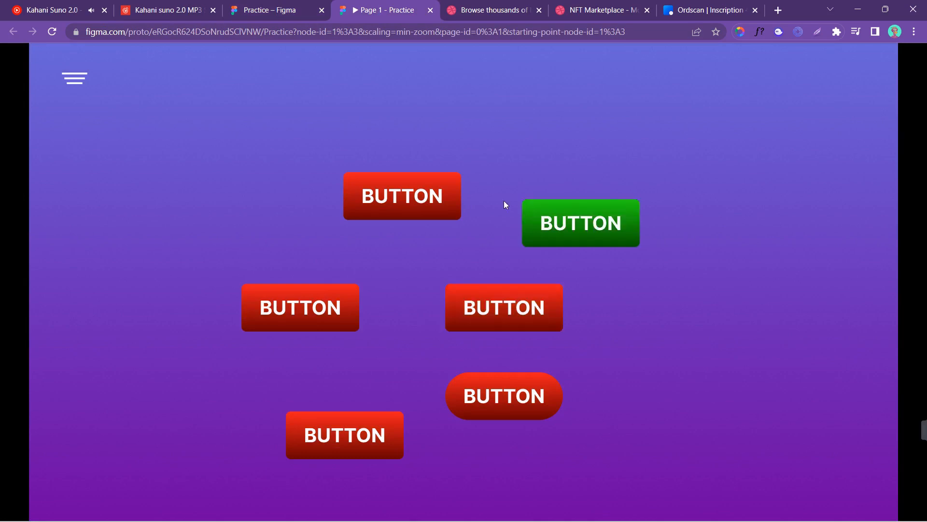
{"action": "left_click", "coordinate": [249, 11]}
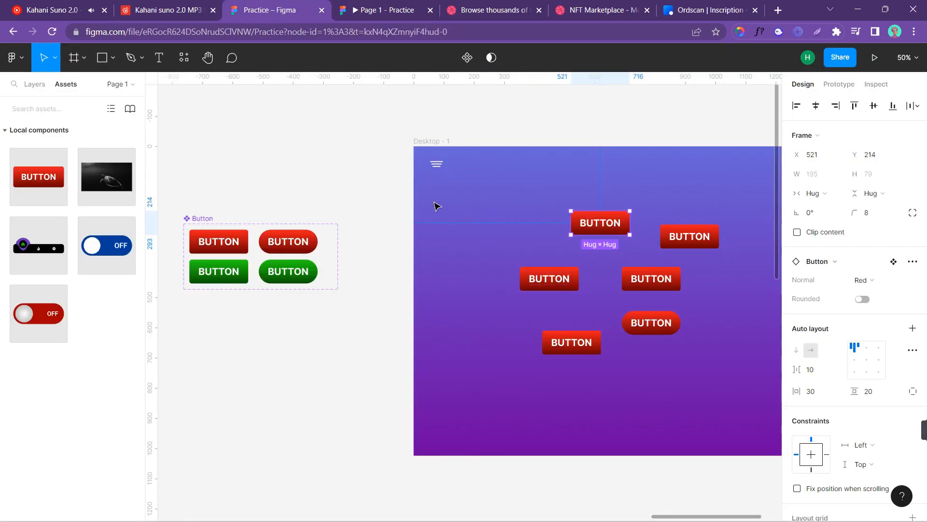
{"action": "left_click", "coordinate": [357, 194]}
Step: Set the Normal property of the Button instance at X 352, Y 399 in Desktop - 1 to Green
{"action": "scroll", "coordinate": [367, 200], "scroll_direction": "left", "scroll_amount": 2}
{"action": "left_click", "coordinate": [641, 281]}
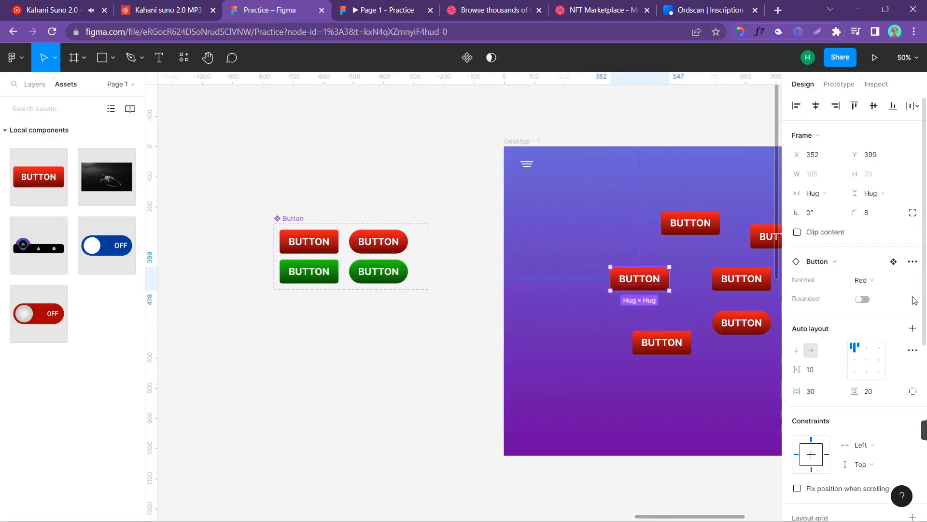
{"action": "left_click", "coordinate": [875, 280]}
{"action": "left_click", "coordinate": [874, 294]}
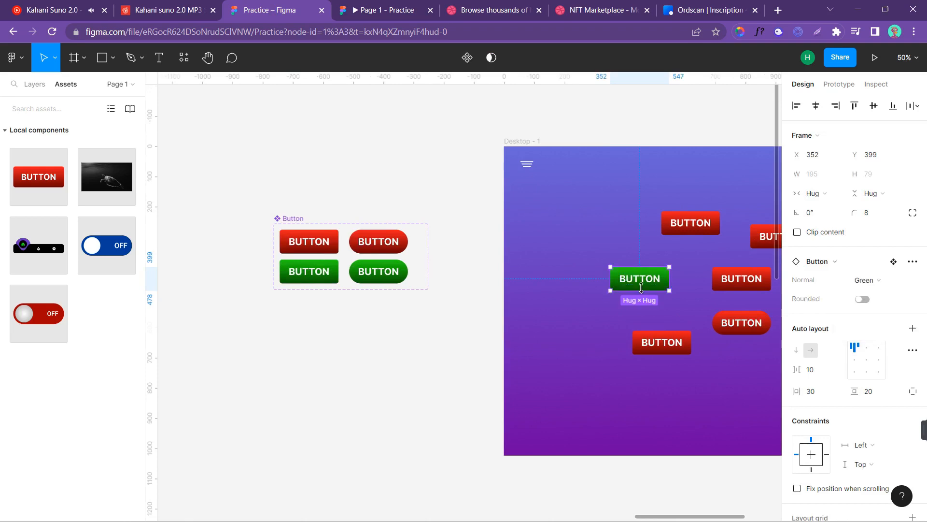
{"action": "left_click", "coordinate": [647, 300]}
{"action": "scroll", "coordinate": [657, 304], "scroll_direction": "right", "scroll_amount": 4}
{"action": "scroll", "coordinate": [540, 253], "scroll_direction": "left", "scroll_amount": 3}
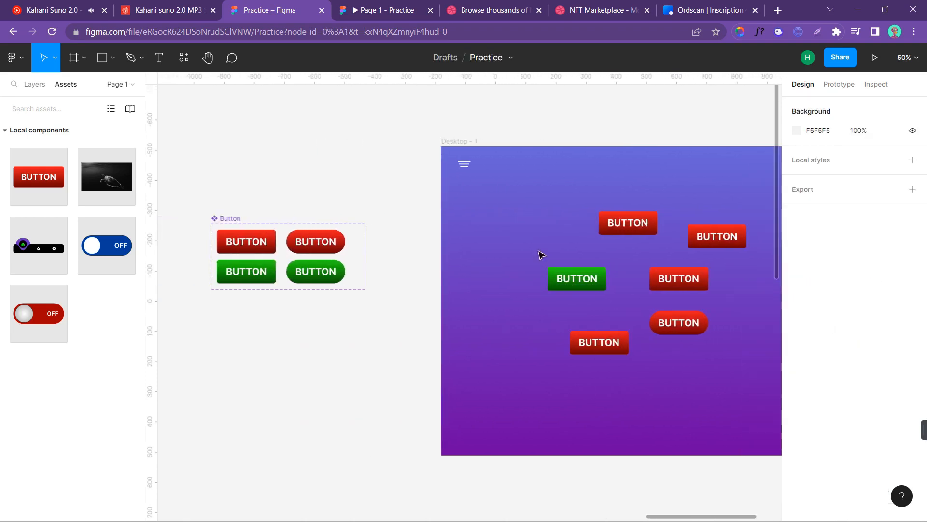
{"action": "mouse_move", "coordinate": [918, 429]}
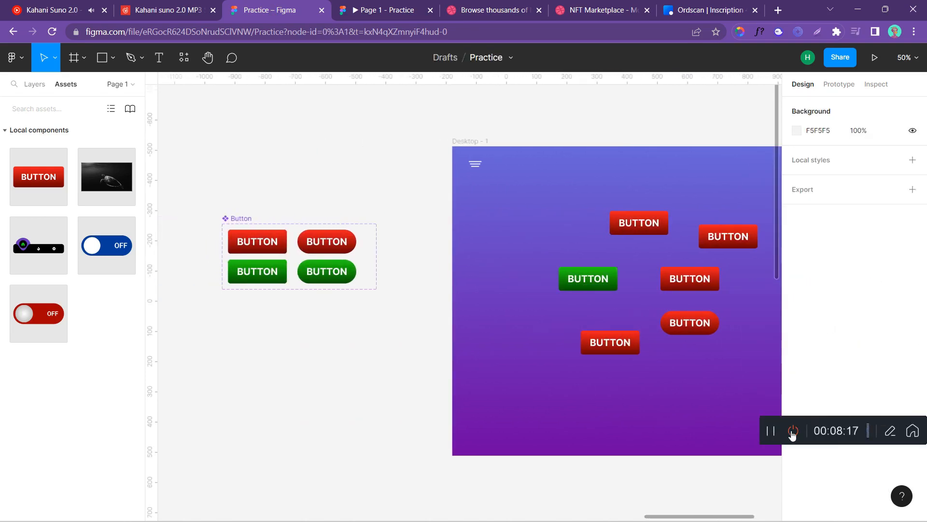
{"action": "left_click", "coordinate": [790, 435]}
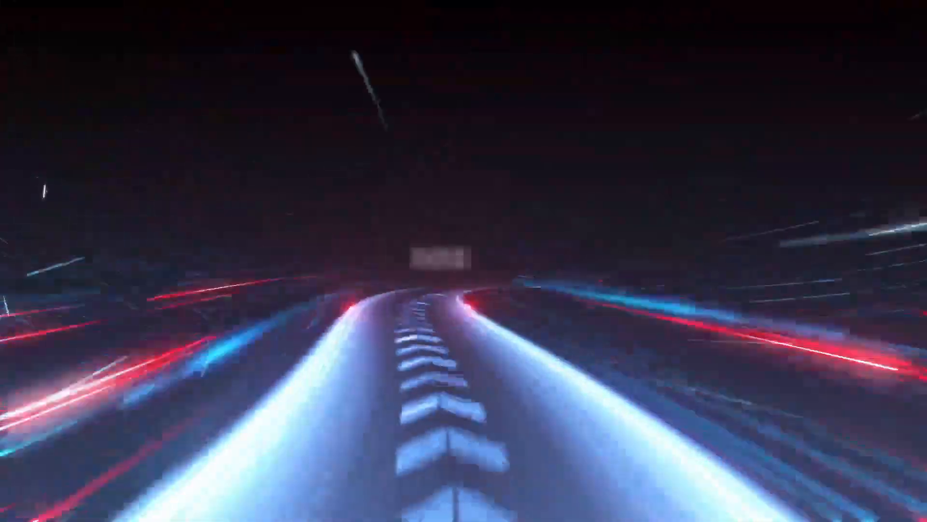